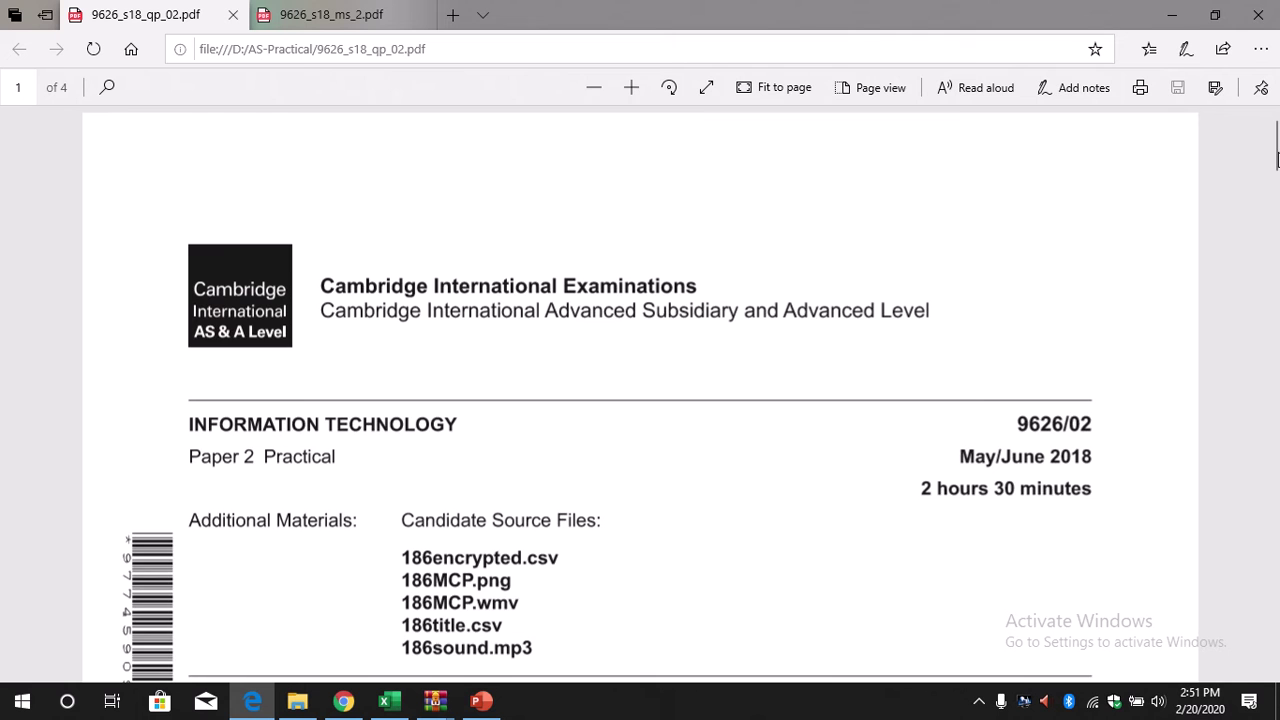
- Scroll to page 2 and highlight the paper title, 186encrypted.csv and 186title.csv in the instructions
scroll(1276, 150, "down", 1)
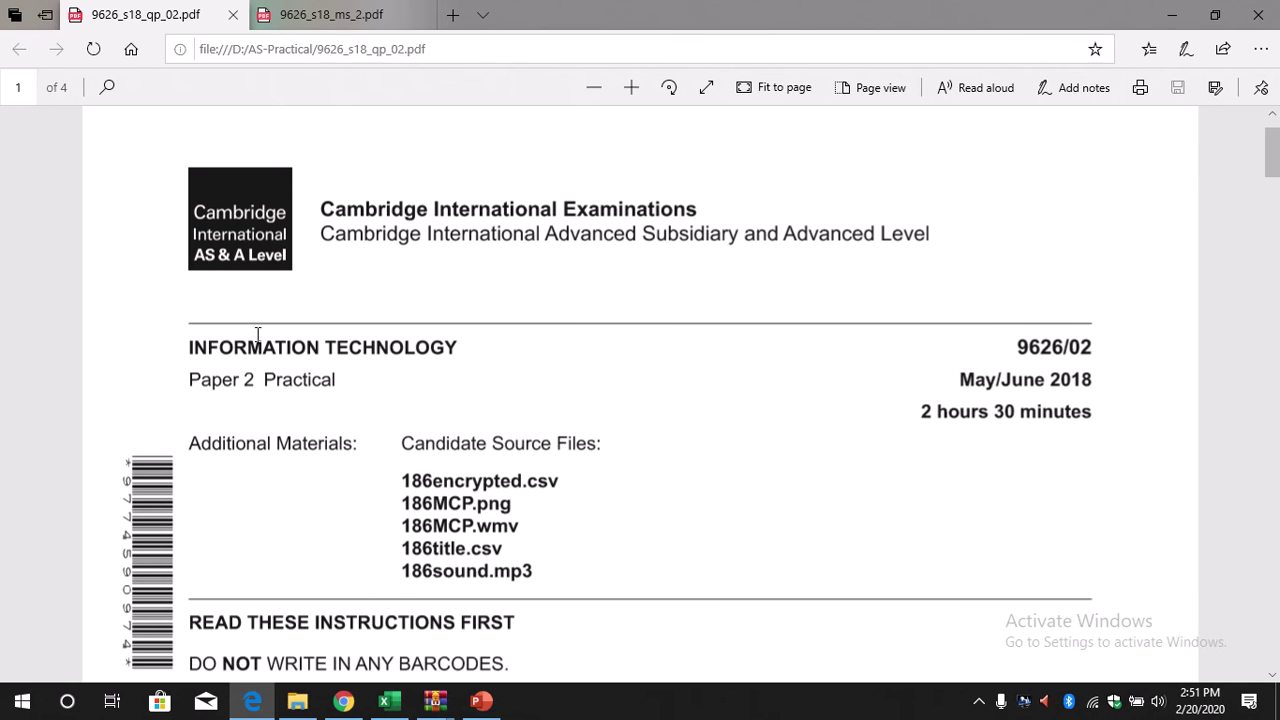
left_click_drag(191, 335, 1136, 431)
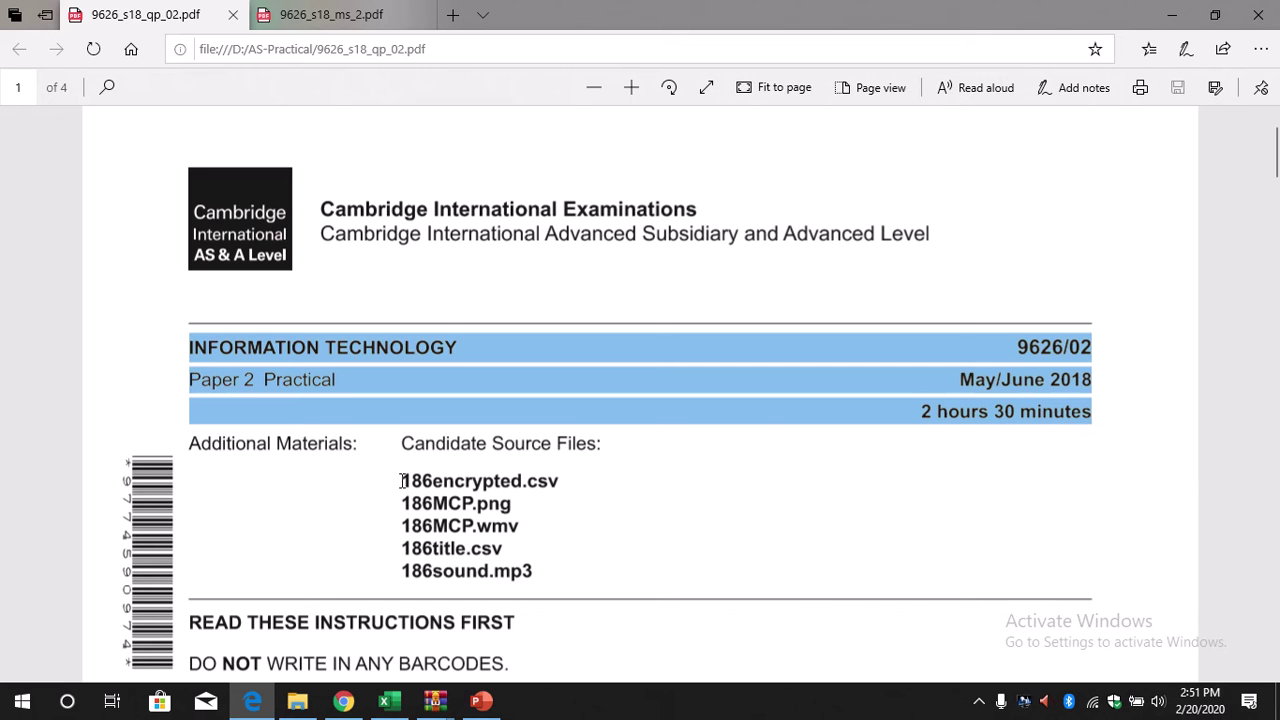
left_click_drag(403, 481, 556, 481)
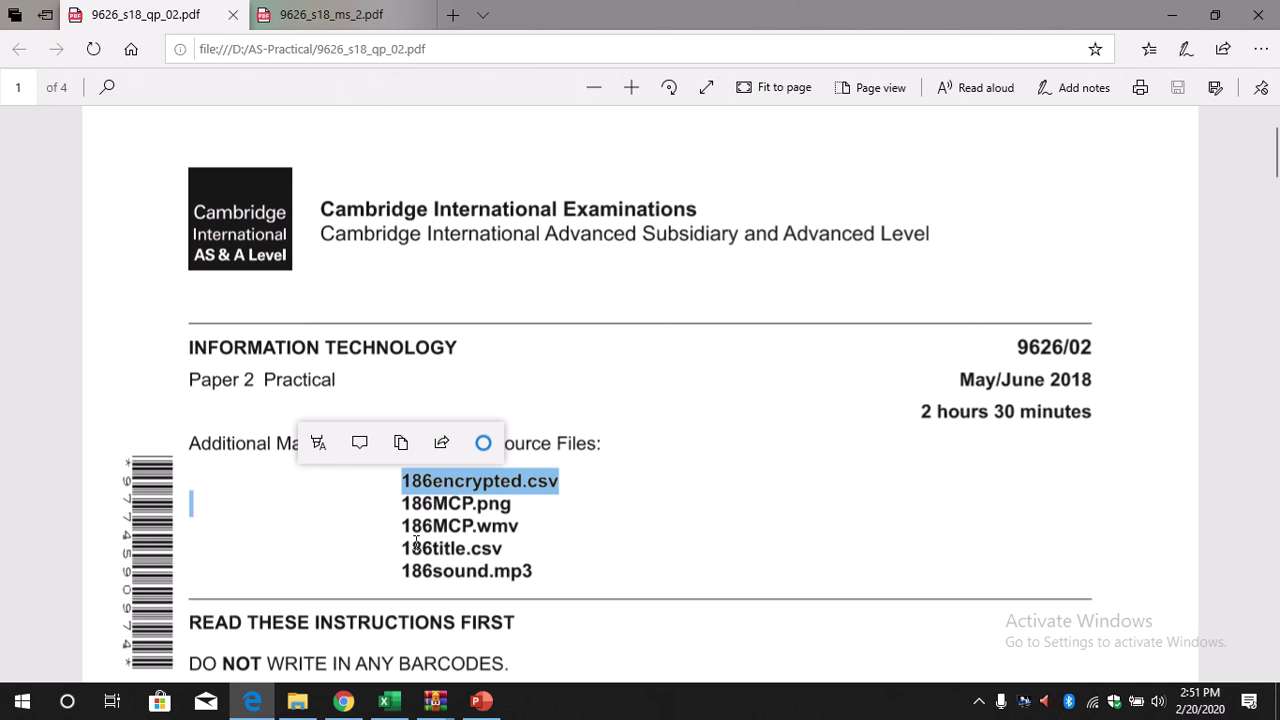
left_click_drag(404, 548, 513, 549)
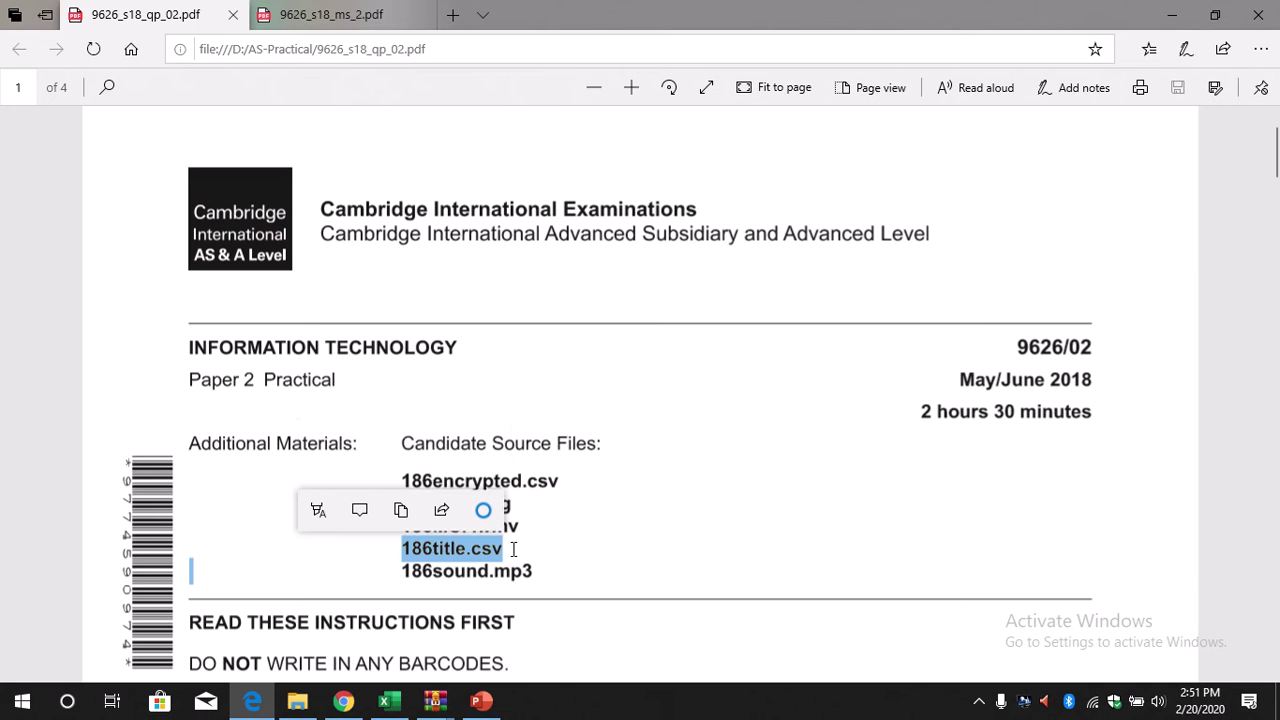
left_click(640, 523)
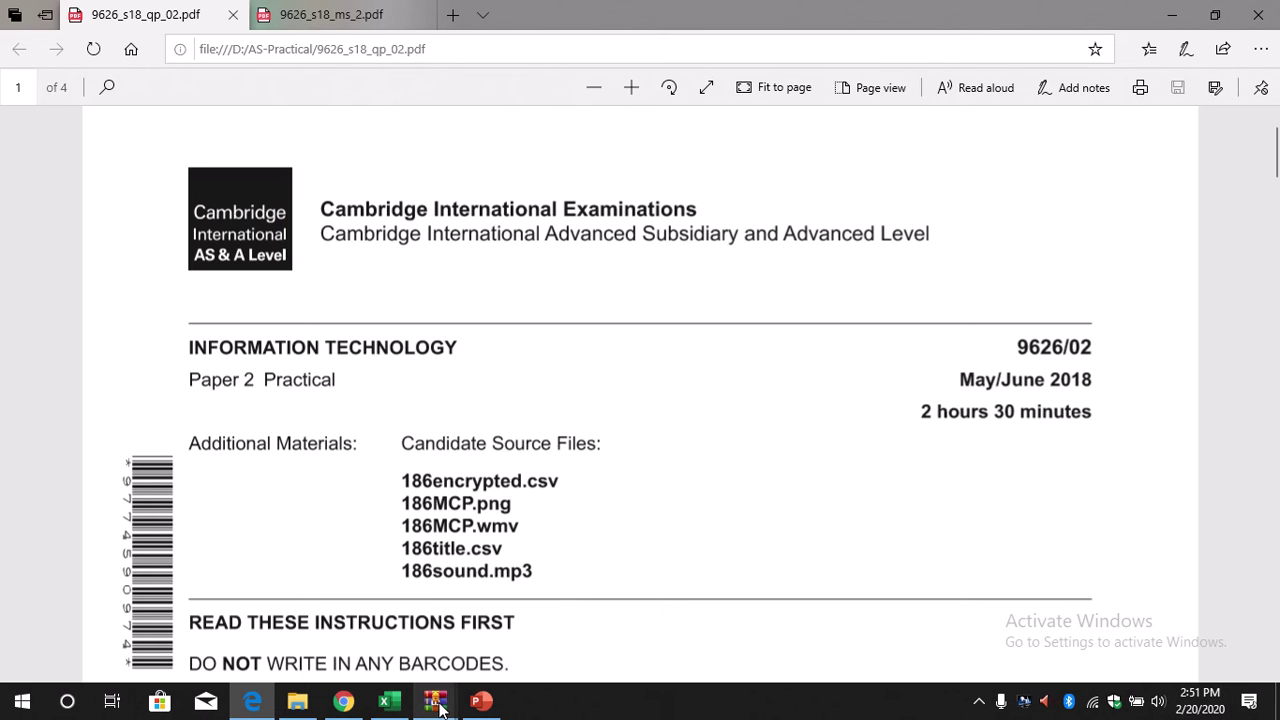
- Dismiss the WinRAR trial notice and locate 186encrypted.csv and 186title.csv in the exam archive
mouse_move(443, 706)
left_click(489, 648)
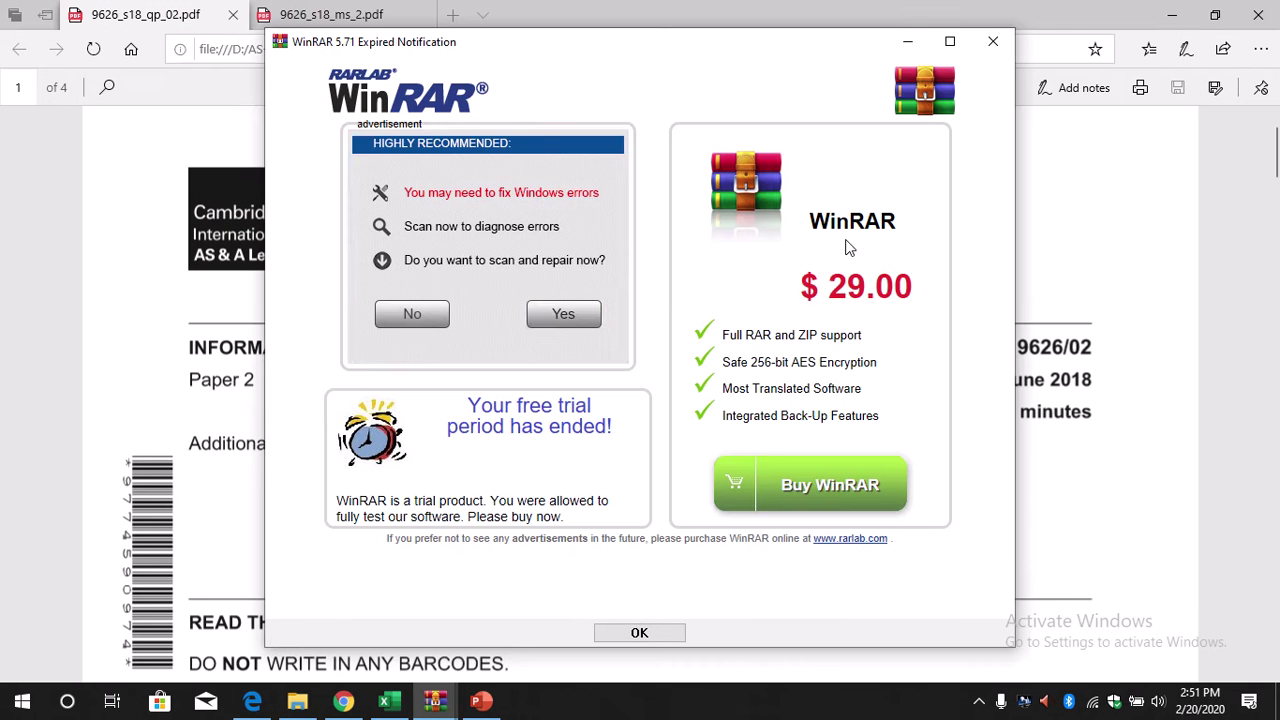
left_click(489, 650)
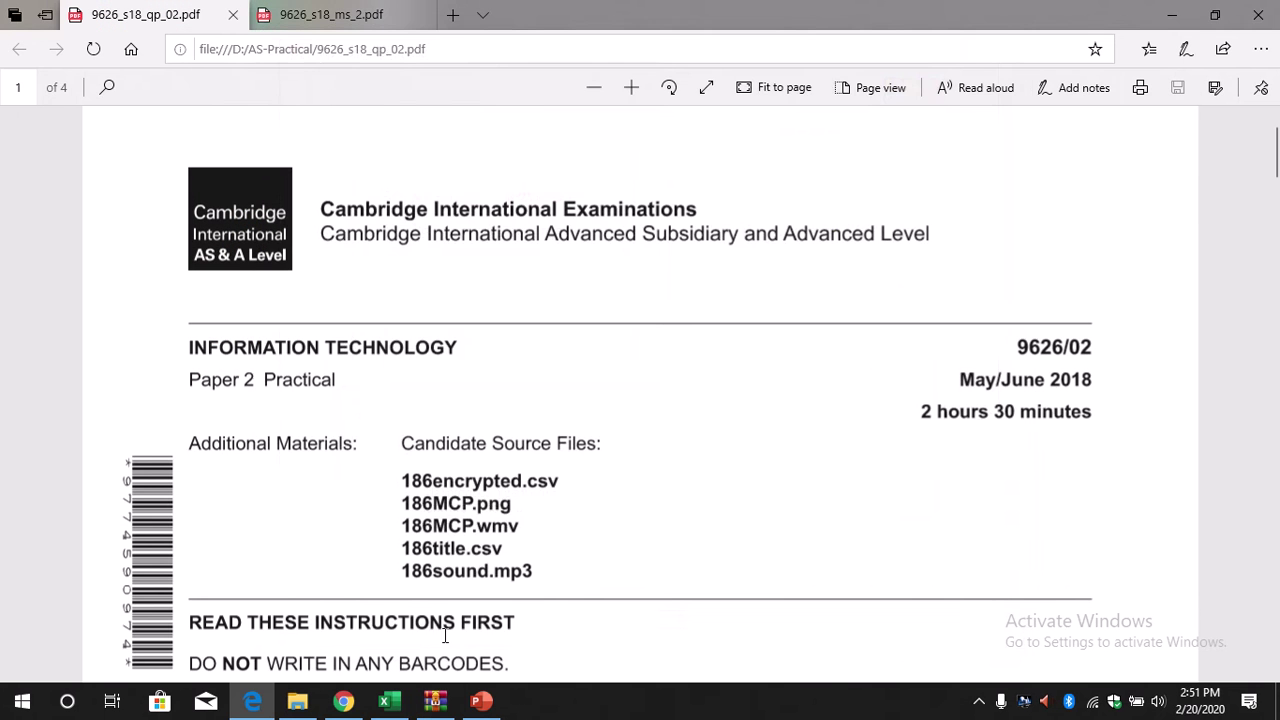
left_click(434, 701)
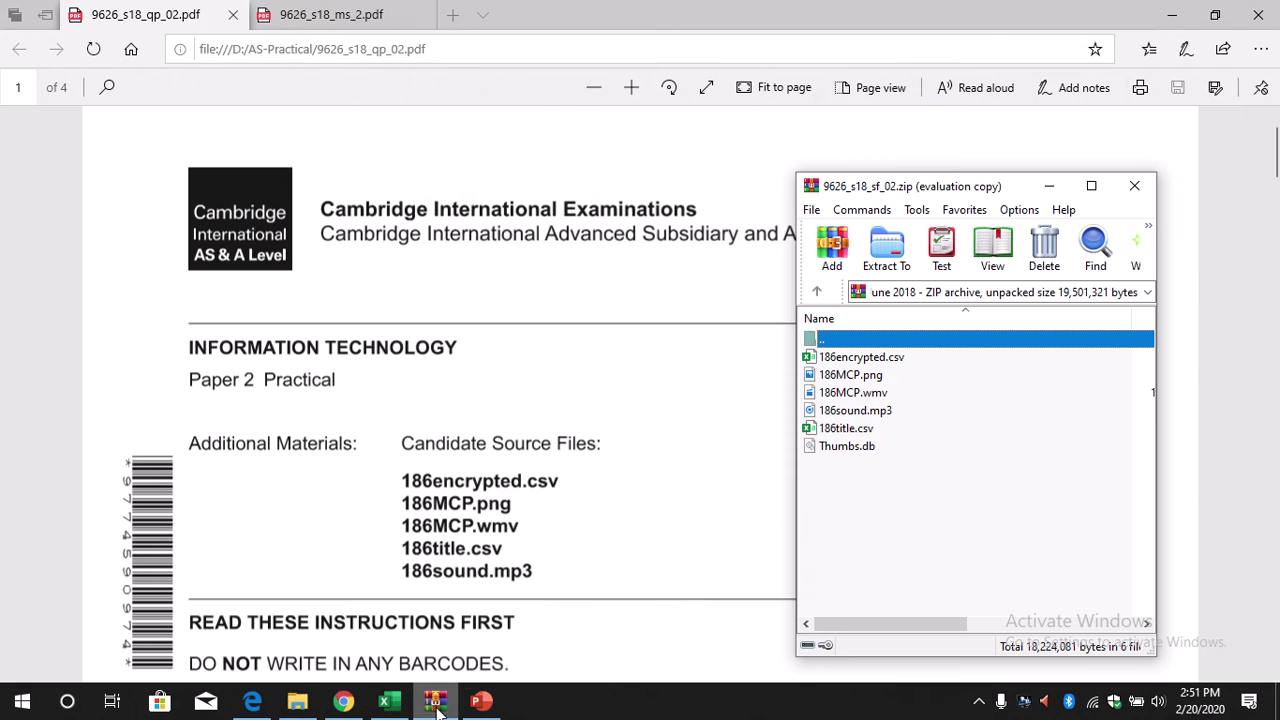
left_click(893, 358)
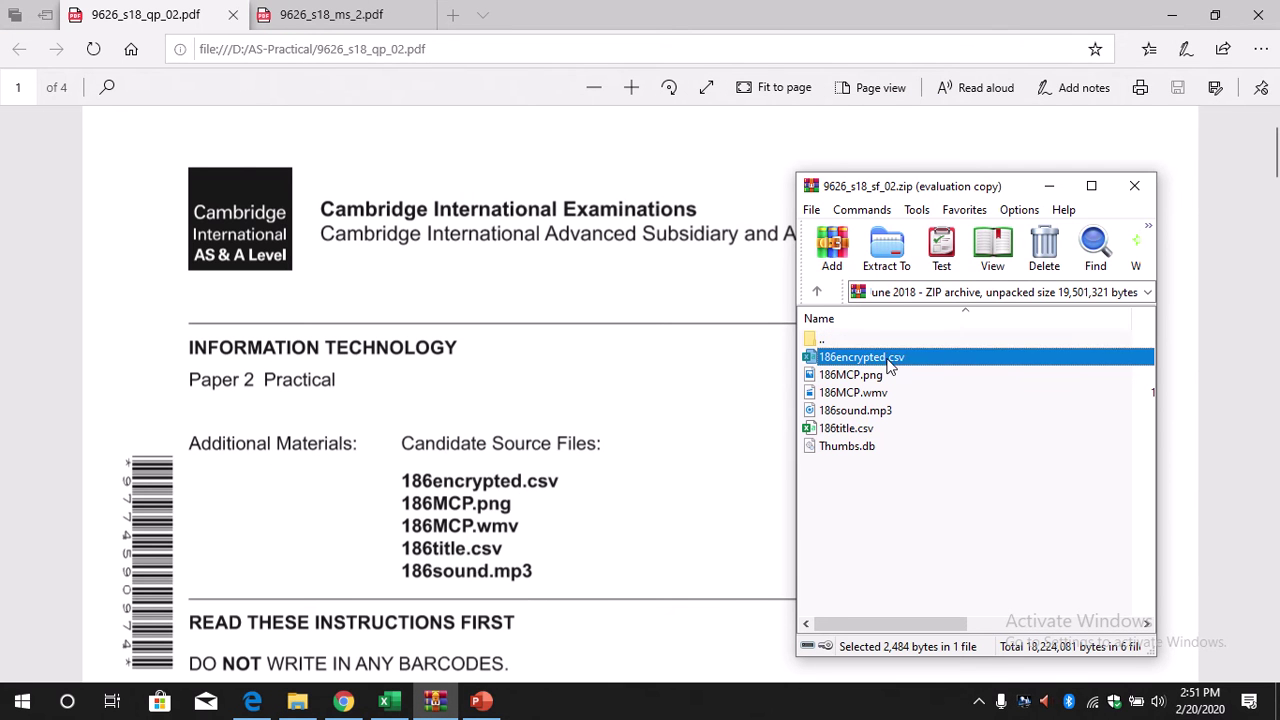
left_click(846, 428)
- Highlight the single portrait page, 2 decimal places and 186encrypted.csv requirements in the paper
left_click_drag(1276, 145, 1277, 291)
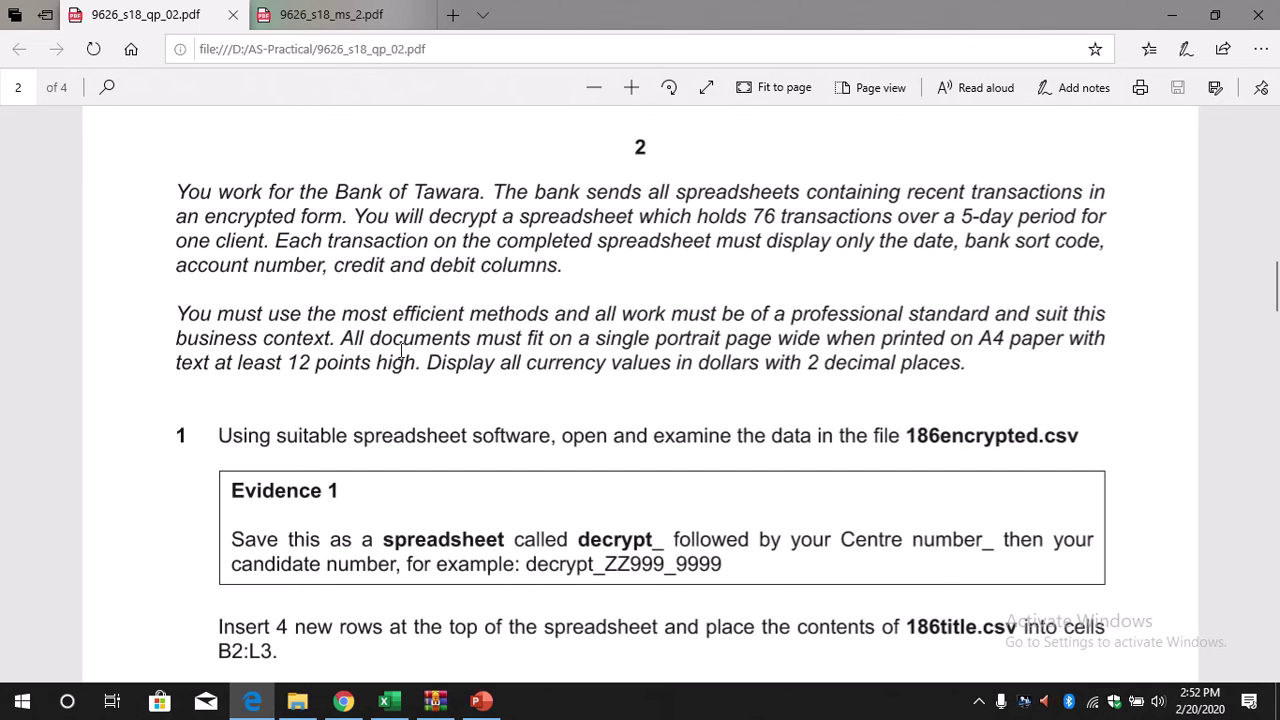
left_click_drag(341, 337, 421, 372)
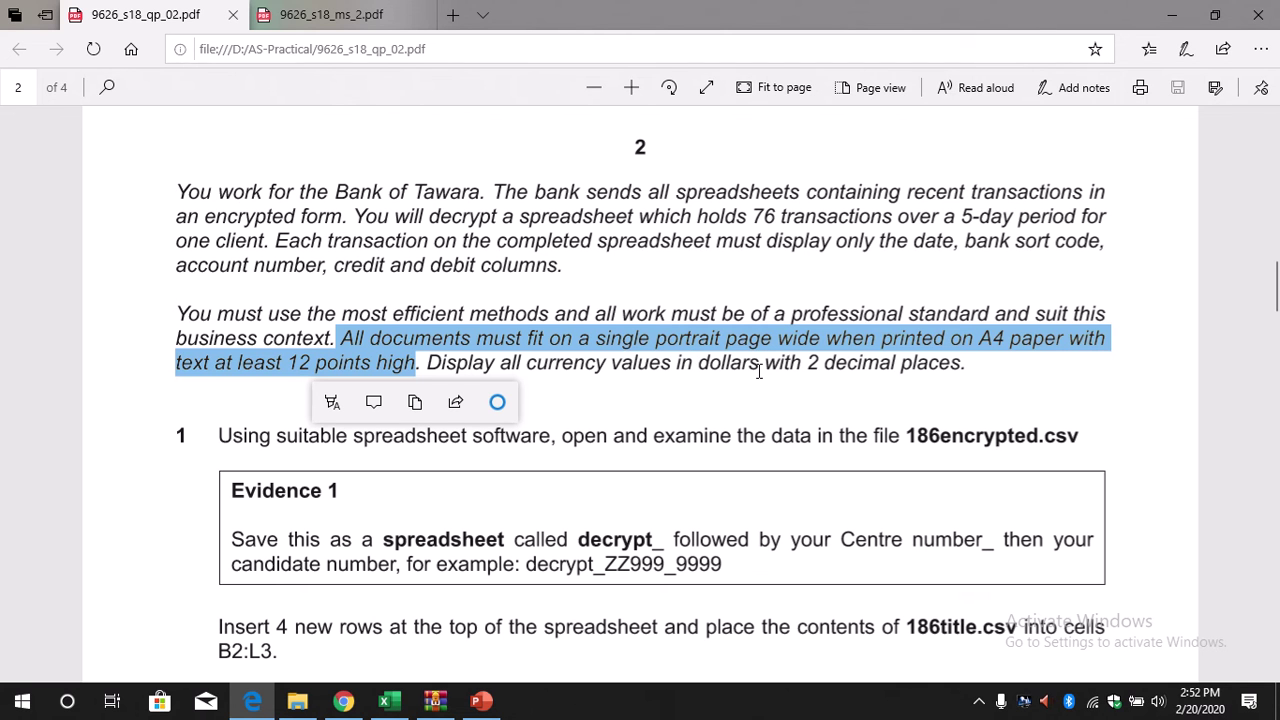
left_click_drag(766, 362, 971, 370)
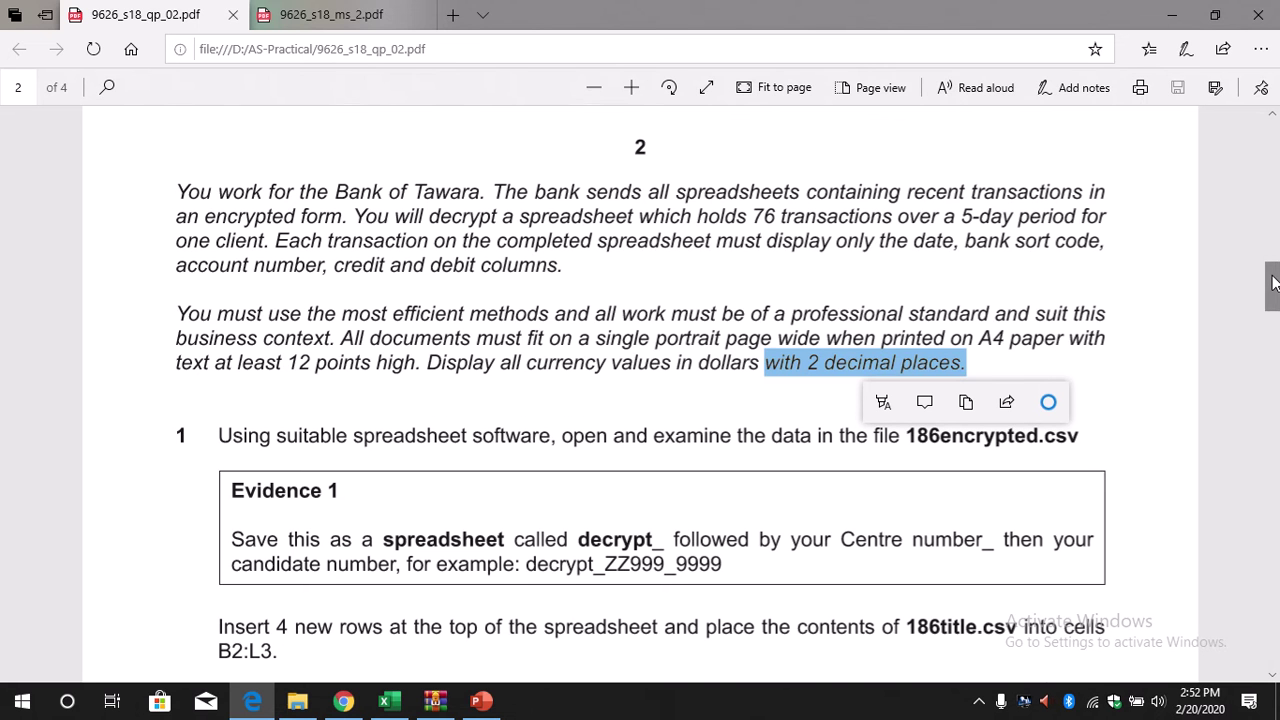
scroll(1274, 288, "down", 1)
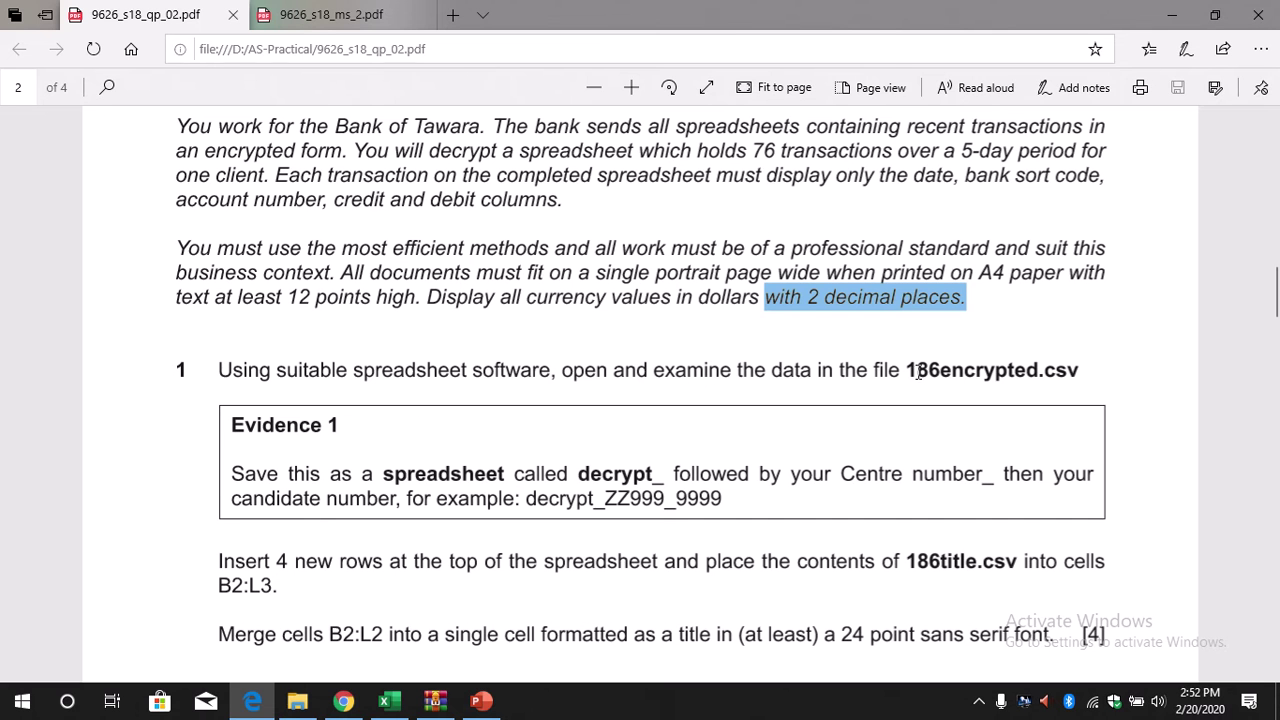
left_click_drag(910, 371, 1080, 372)
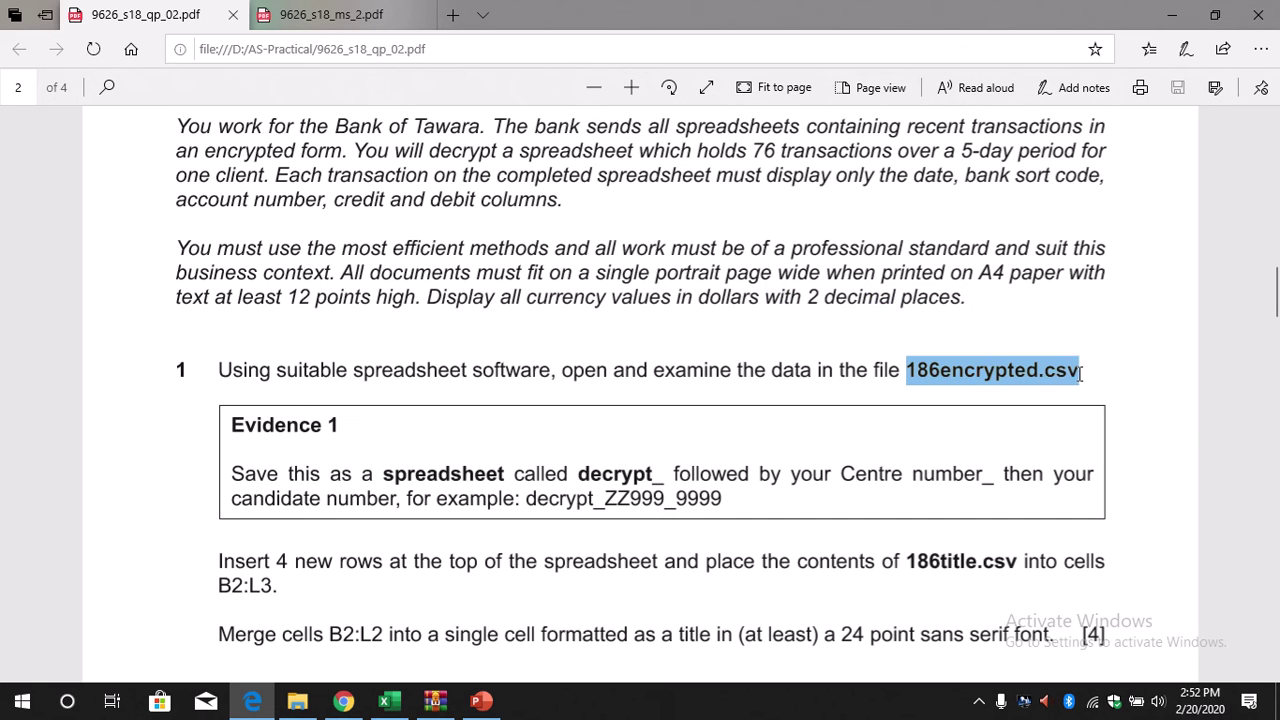
- Select 186encrypted.csv in the WinRAR exam archive and open it in Excel
left_click(434, 701)
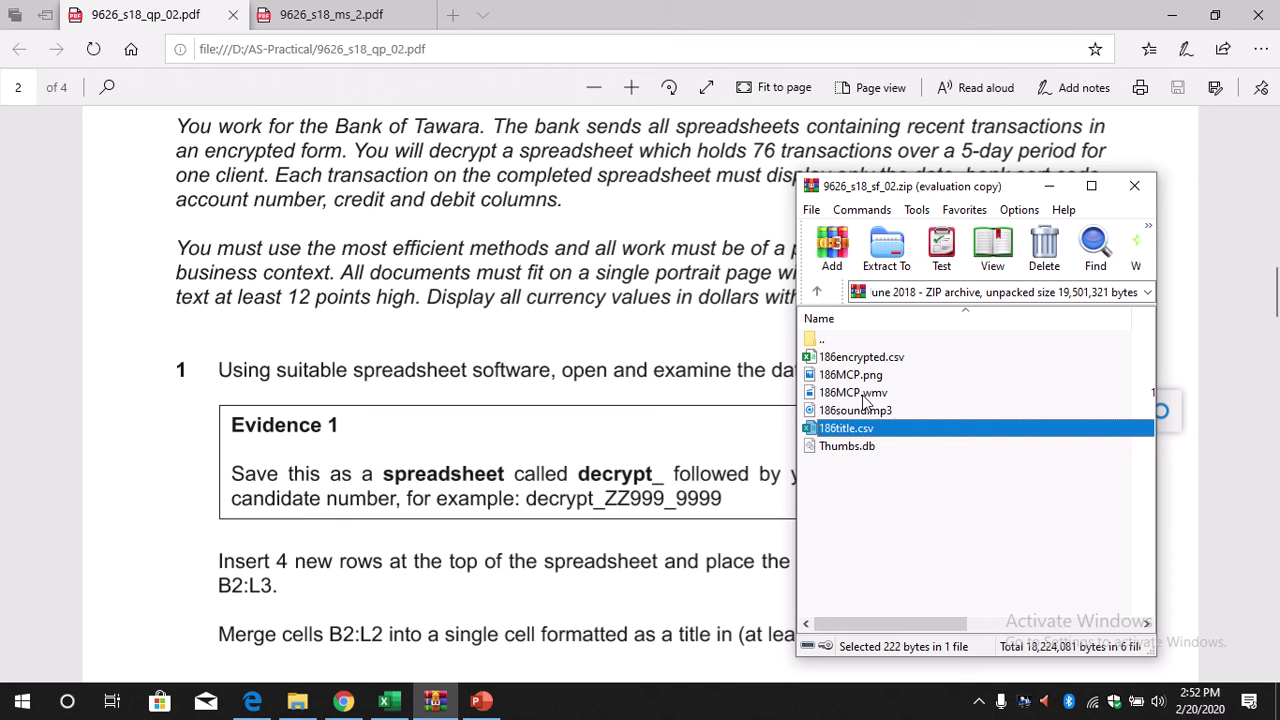
left_click(872, 364)
double_click(872, 364)
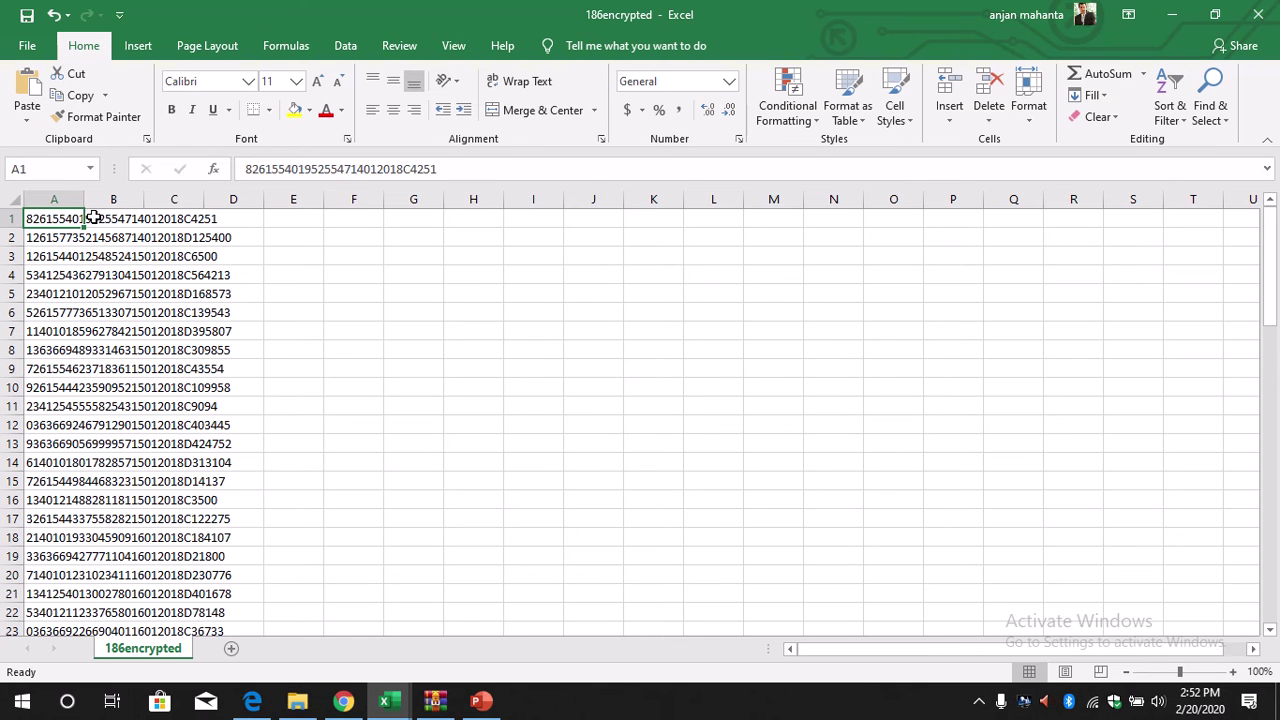
- Widen column A so each full encrypted transaction string fits
left_click_drag(84, 199, 267, 200)
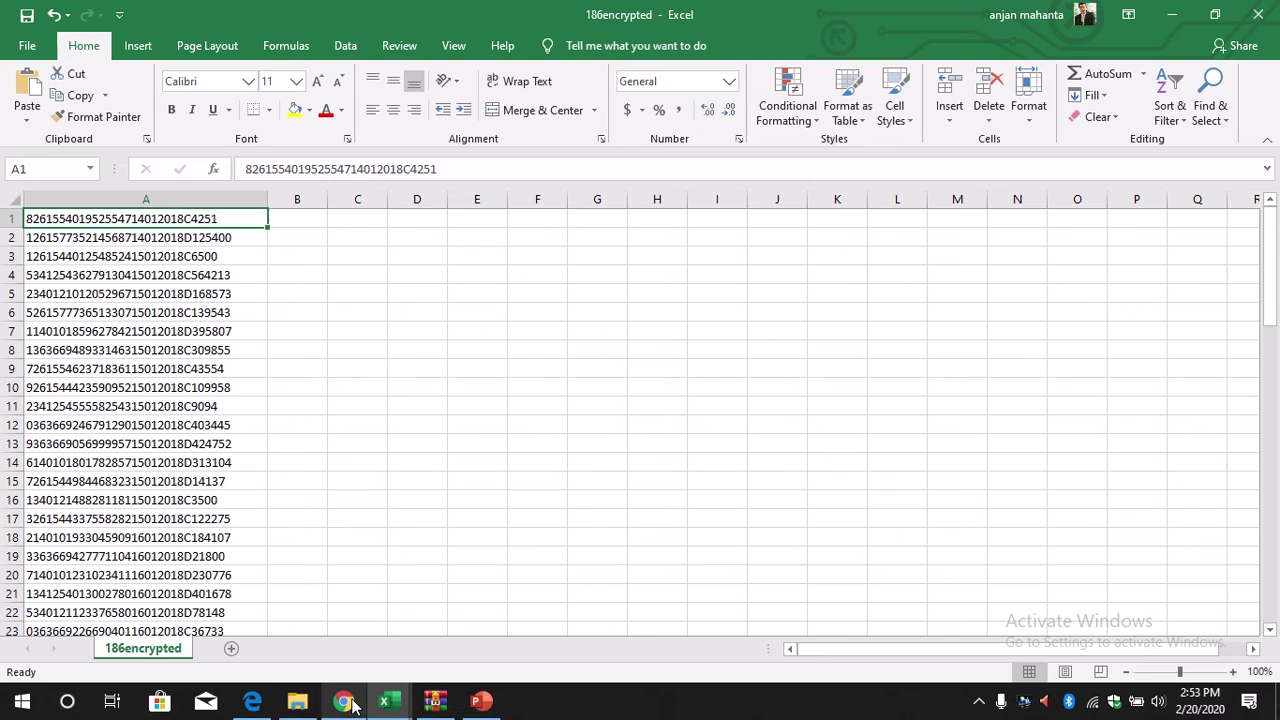
- In the paper, highlight 'decrypt' and '9999' in the Evidence 1 save-as instruction
left_click(256, 702)
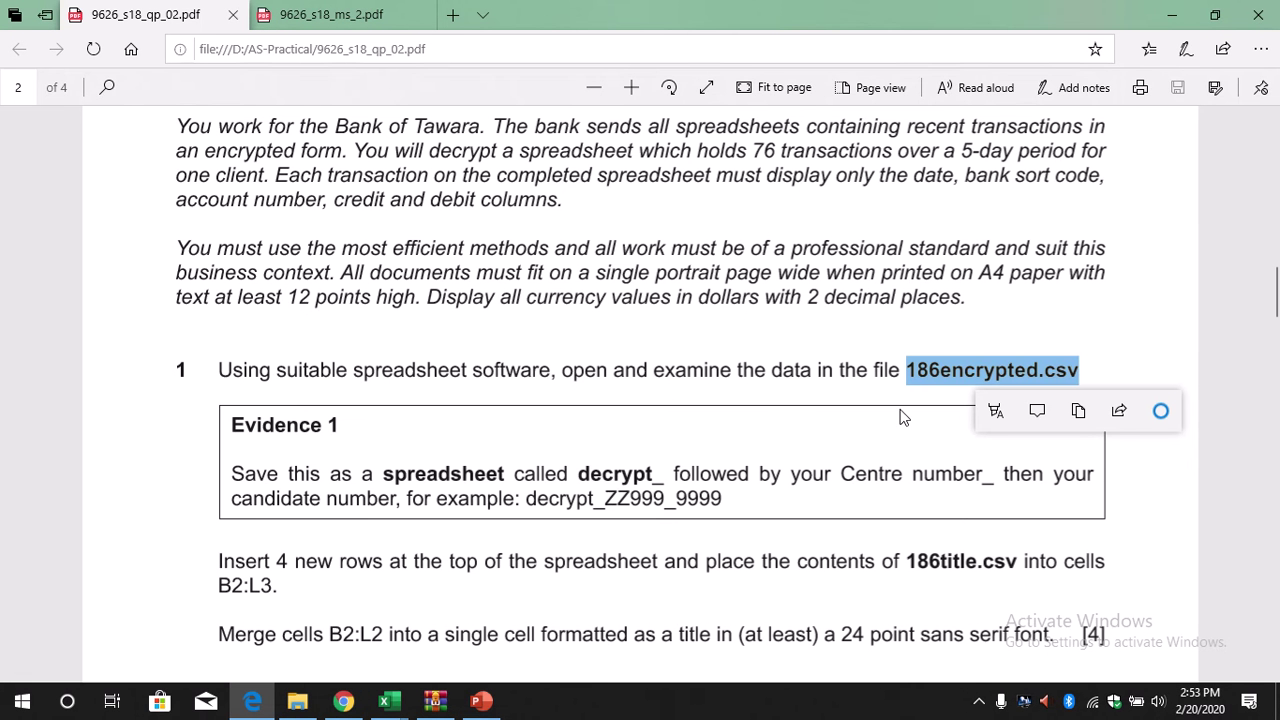
left_click(570, 474)
double_click(620, 473)
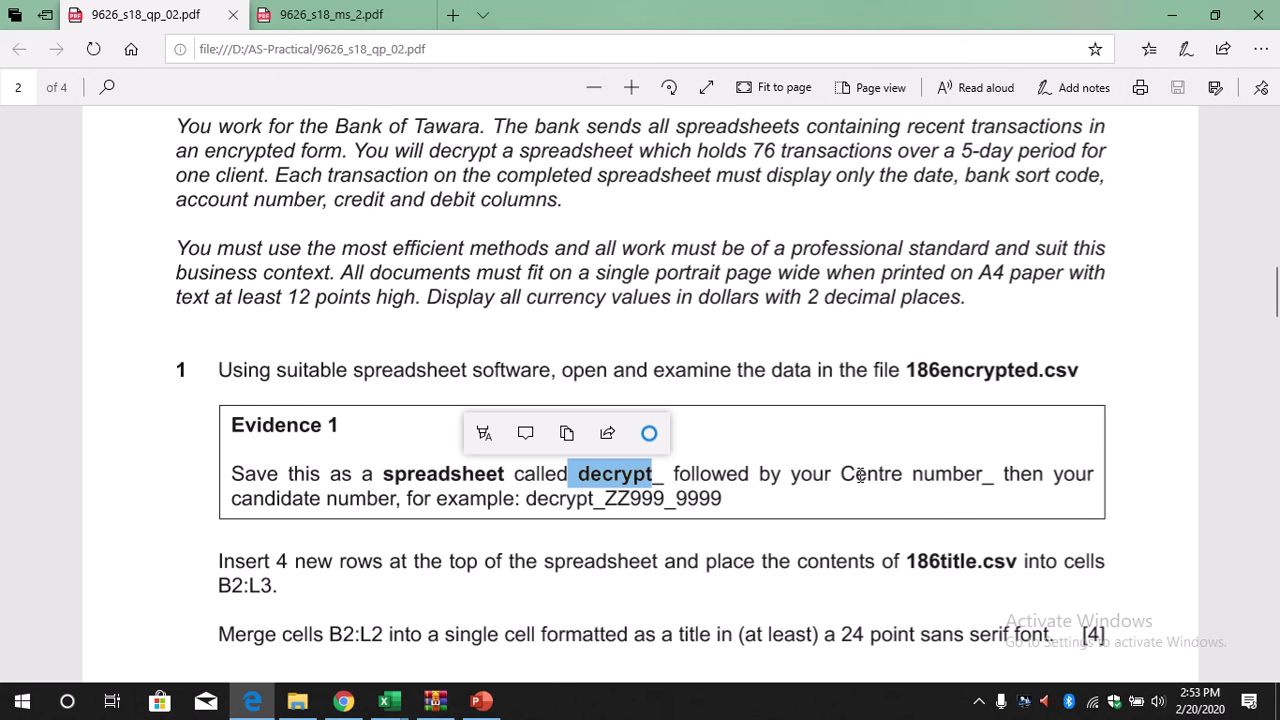
left_click(674, 502)
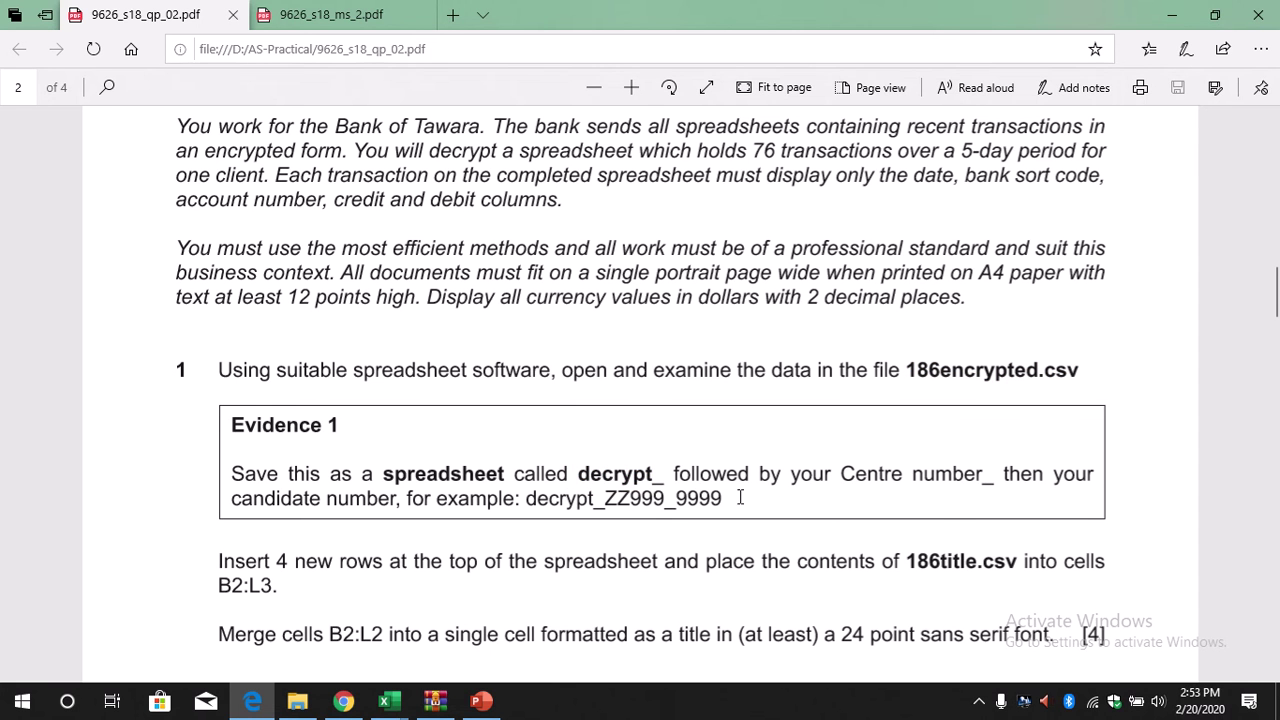
left_click_drag(732, 499, 688, 500)
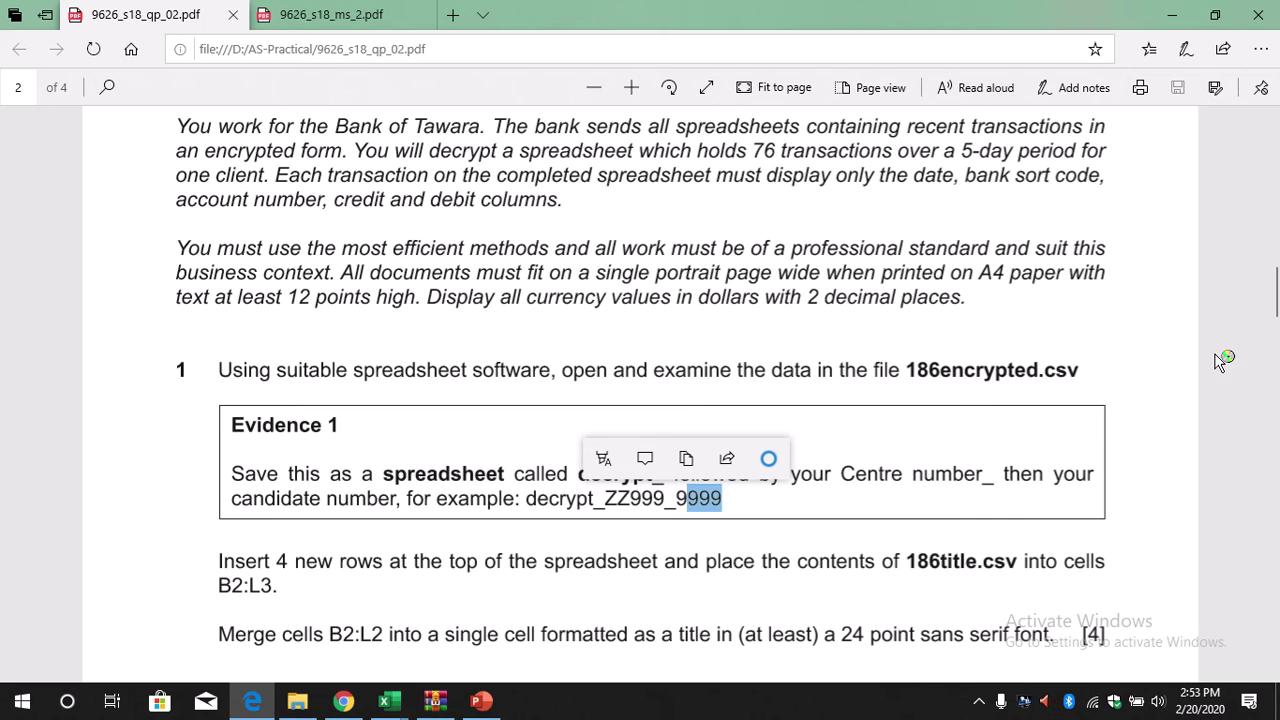
scroll(1276, 310, "down", 2)
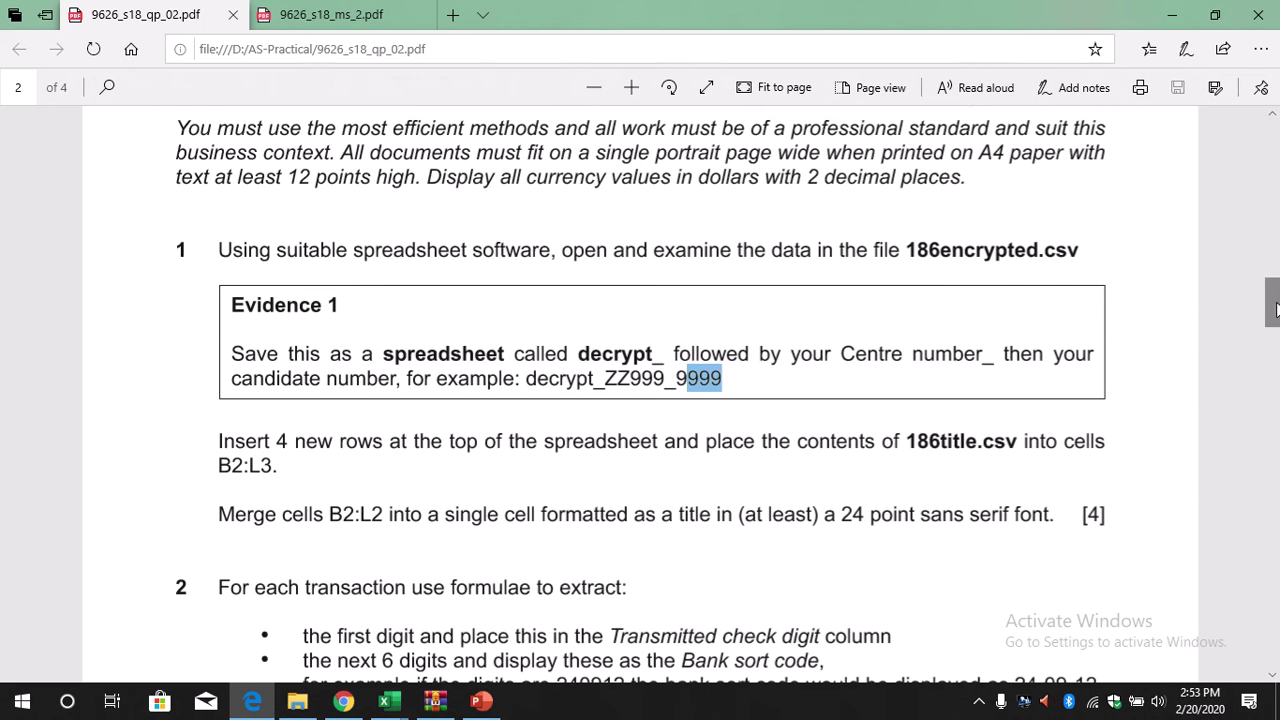
- Check the 186encrypted workbook, then return to the exam paper
left_click(389, 701)
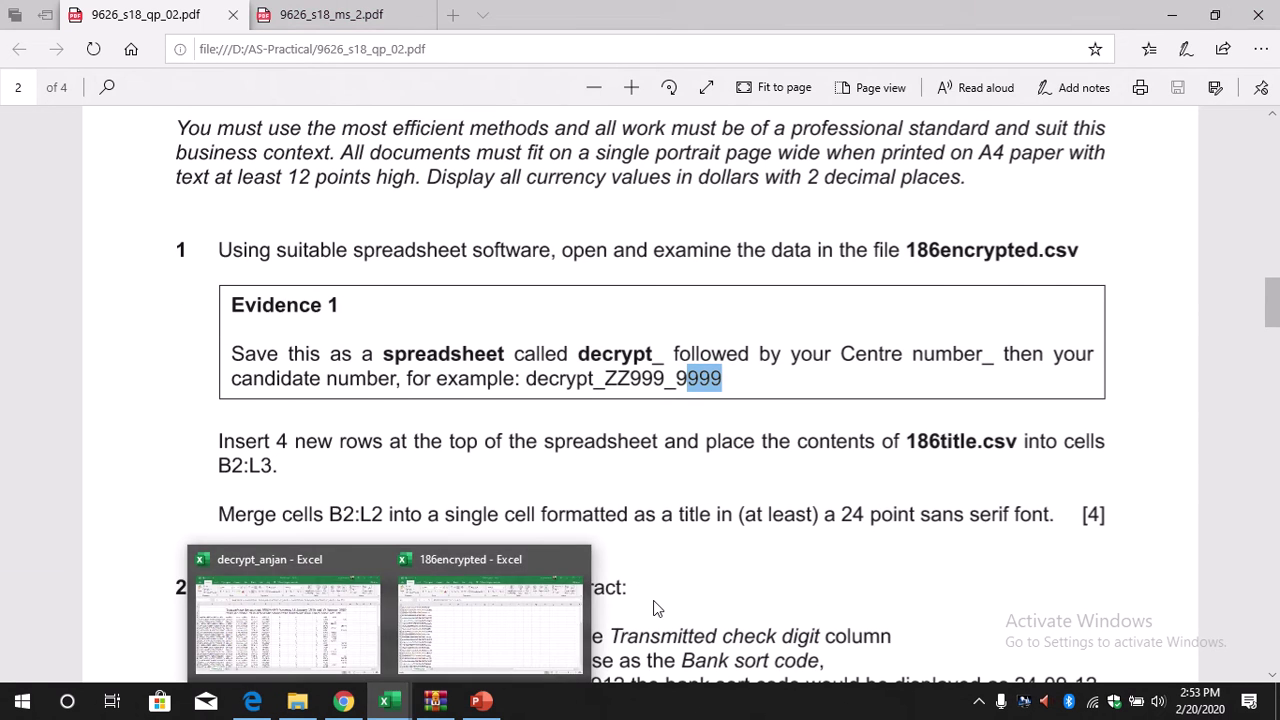
left_click(486, 620)
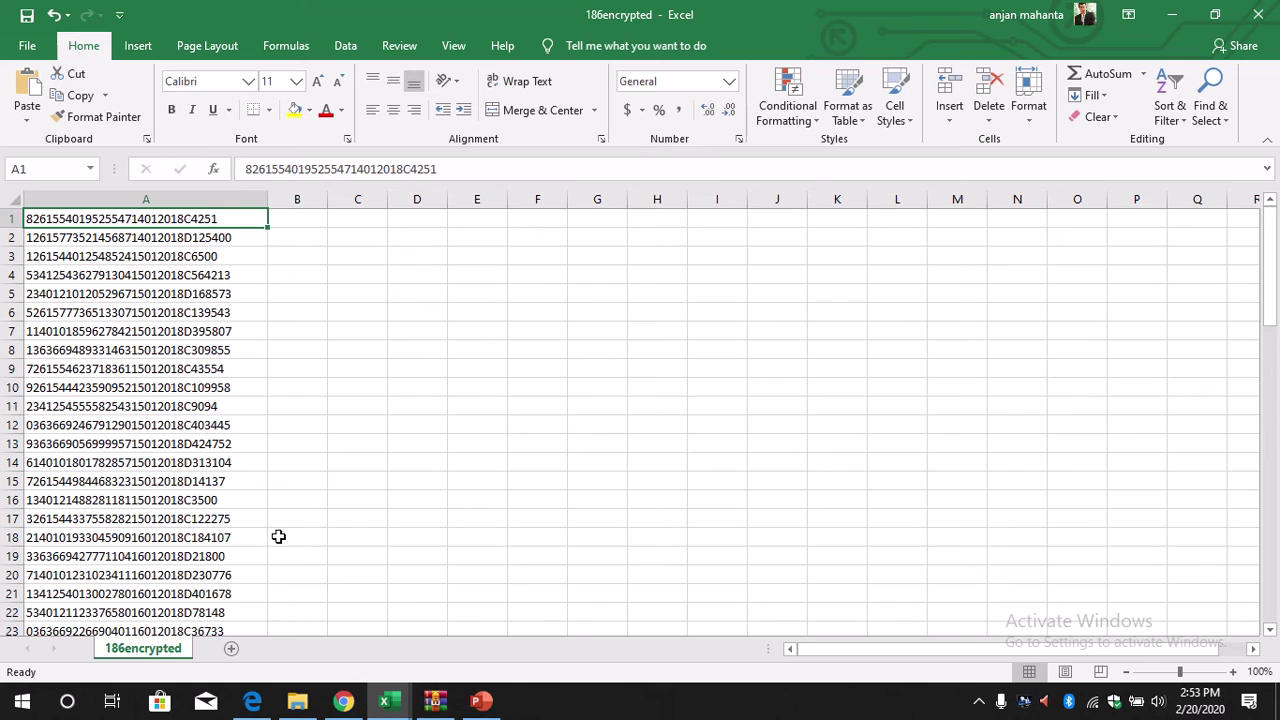
left_click(254, 708)
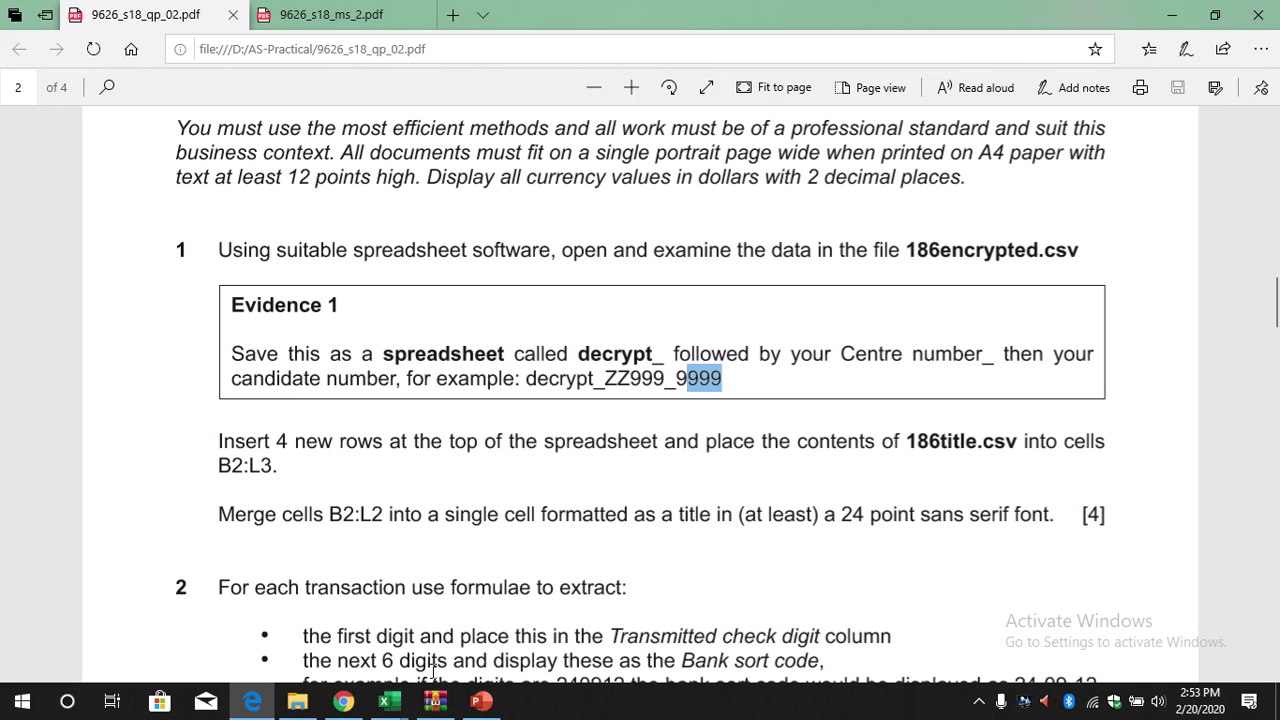
- Insert a blank row above row 1 four times in the 186encrypted sheet
mouse_move(388, 703)
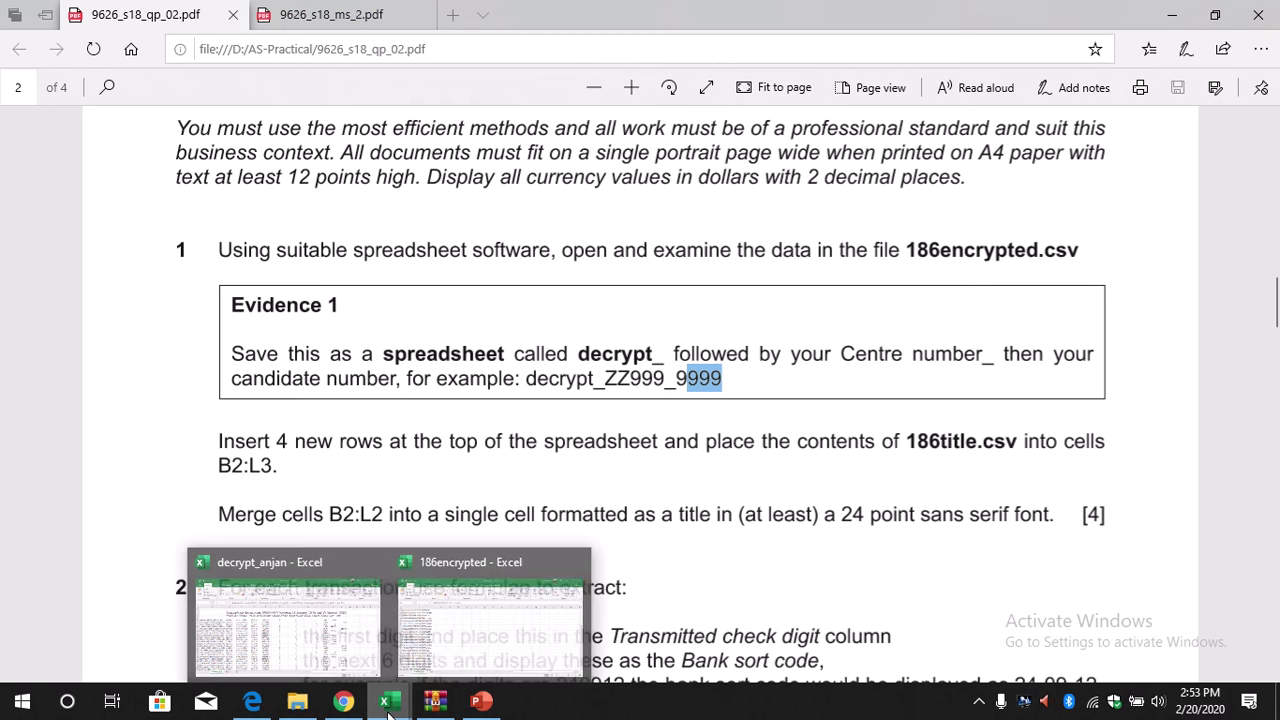
left_click(471, 565)
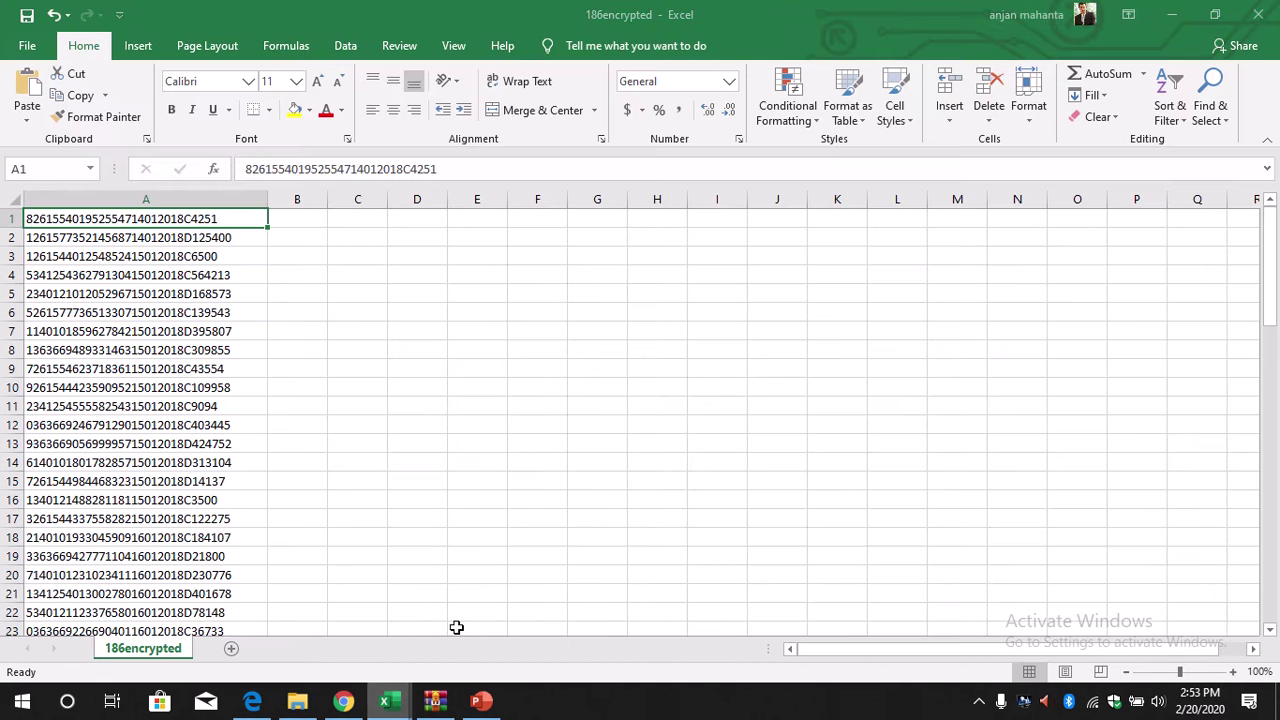
left_click(13, 218)
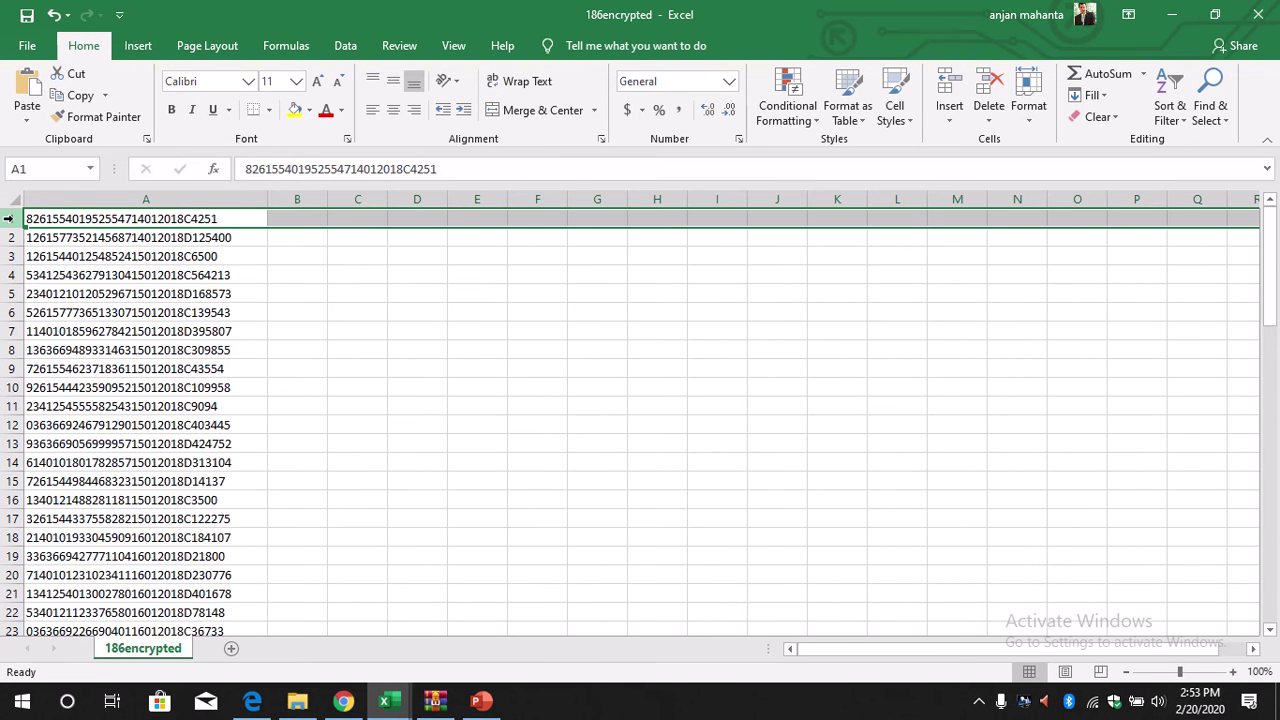
right_click(10, 218)
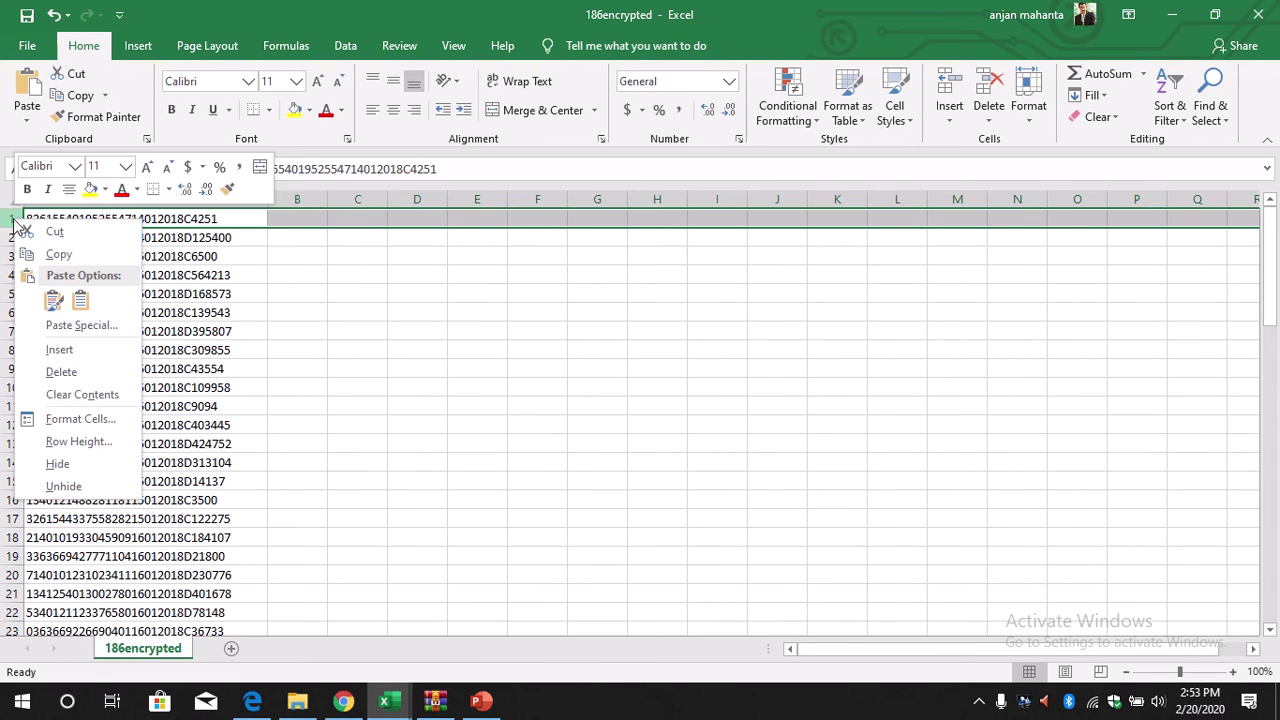
left_click(60, 349)
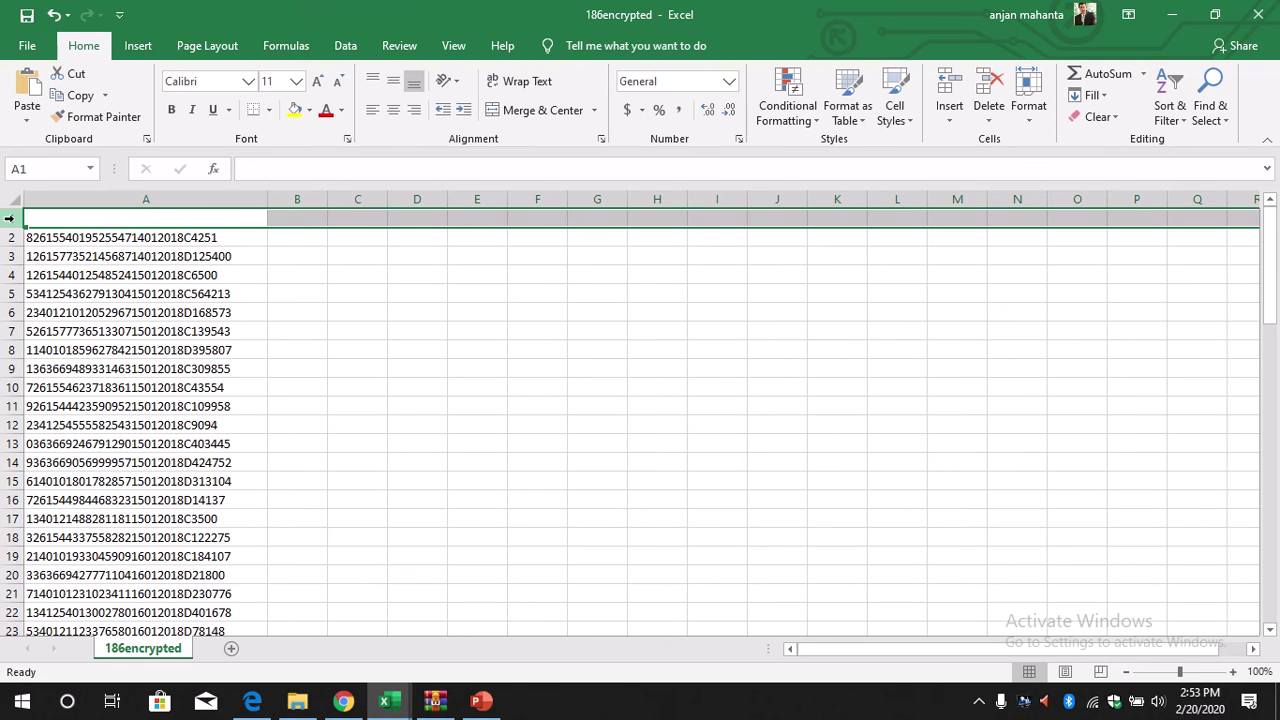
right_click(10, 218)
left_click(62, 349)
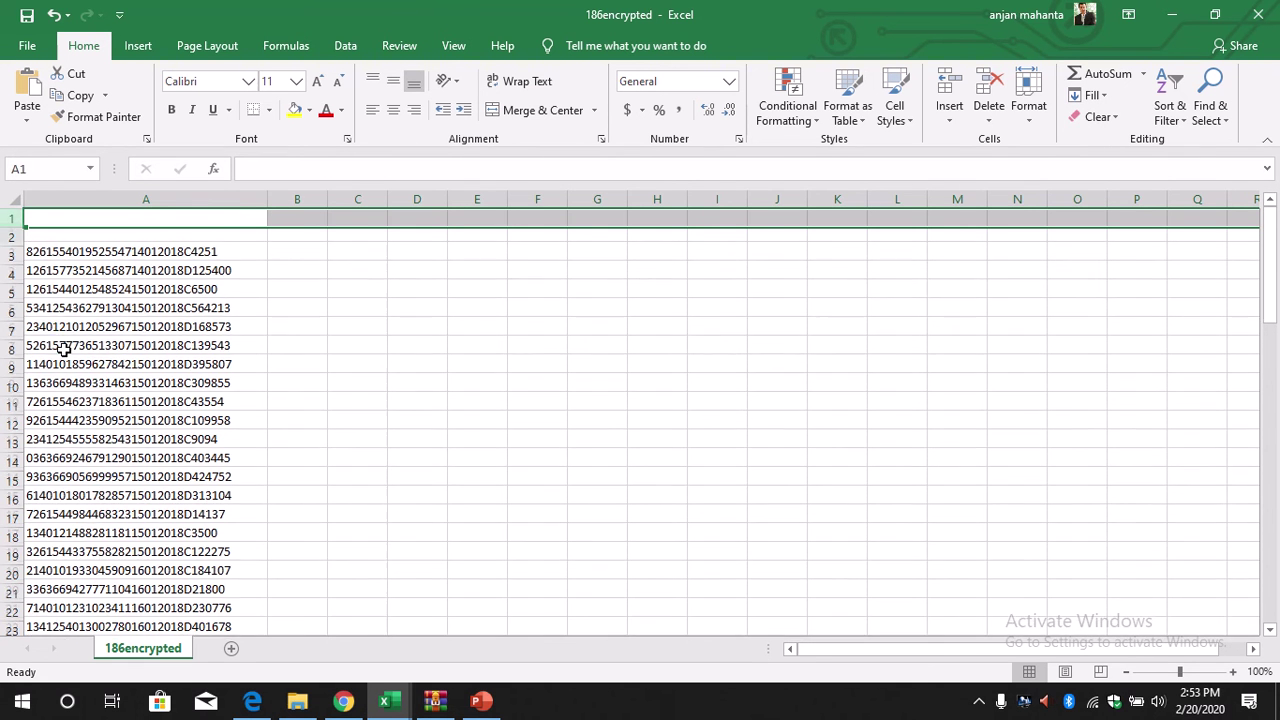
right_click(14, 218)
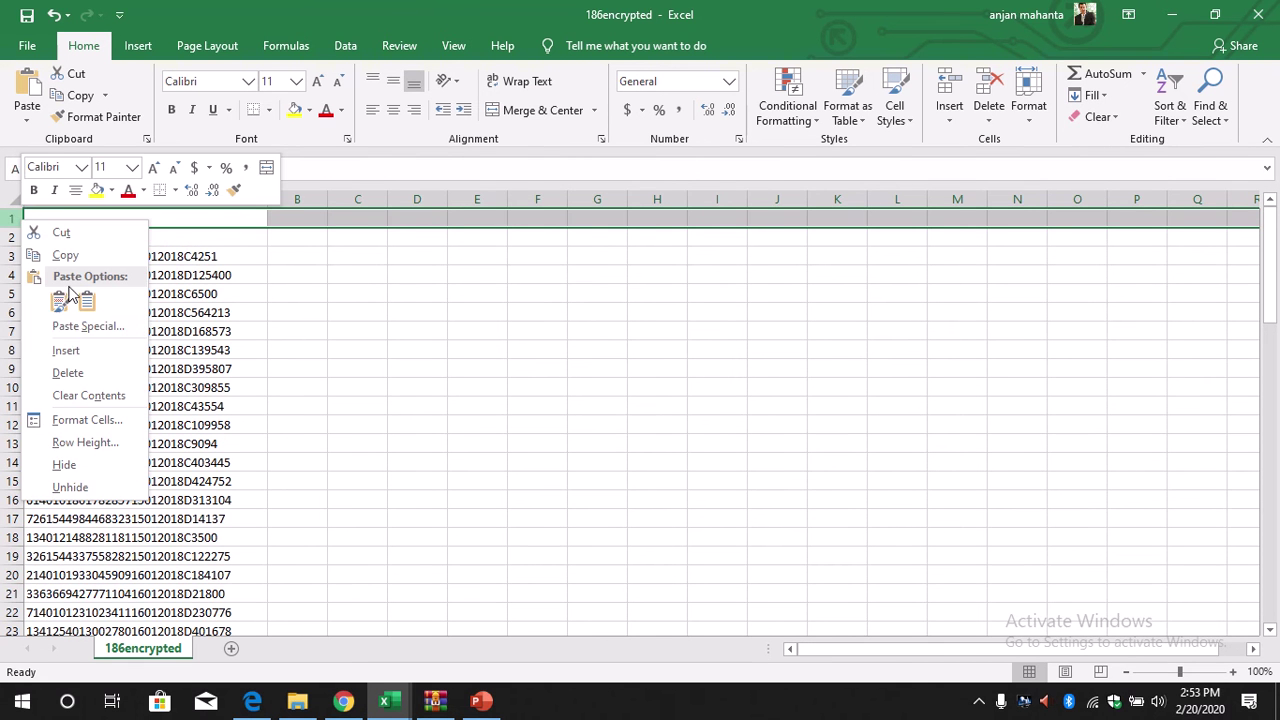
left_click(64, 349)
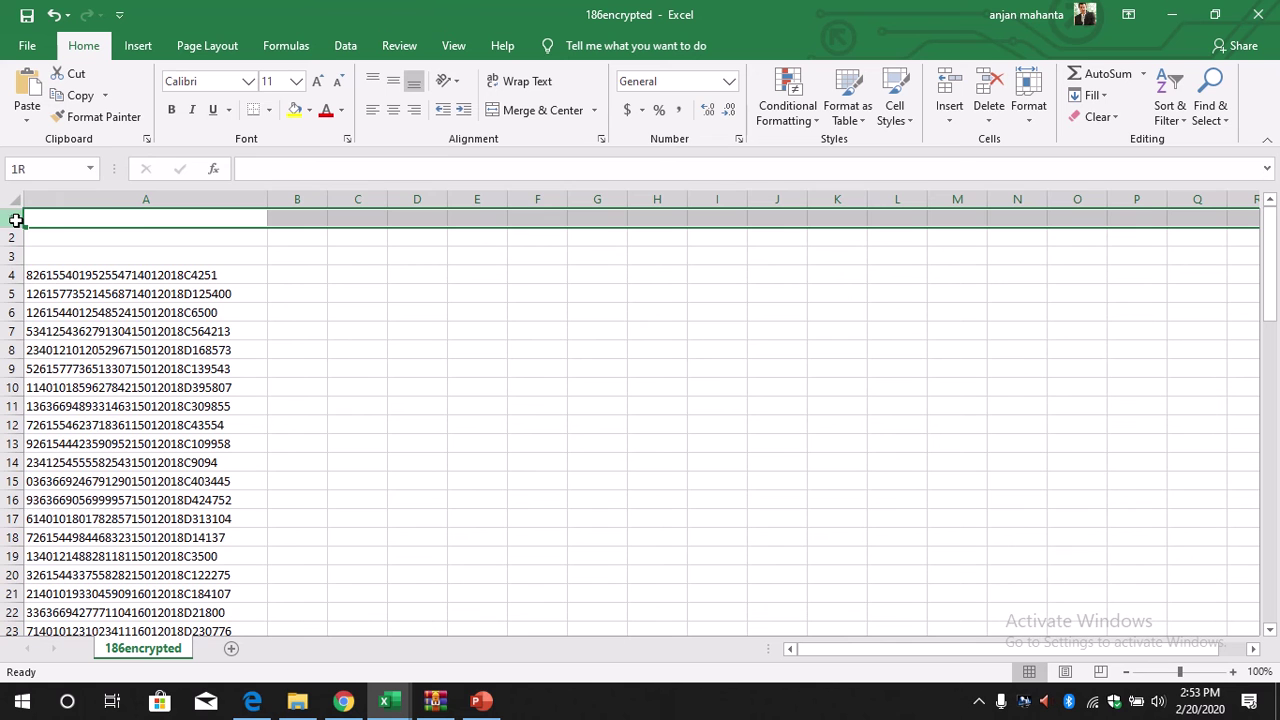
right_click(16, 220)
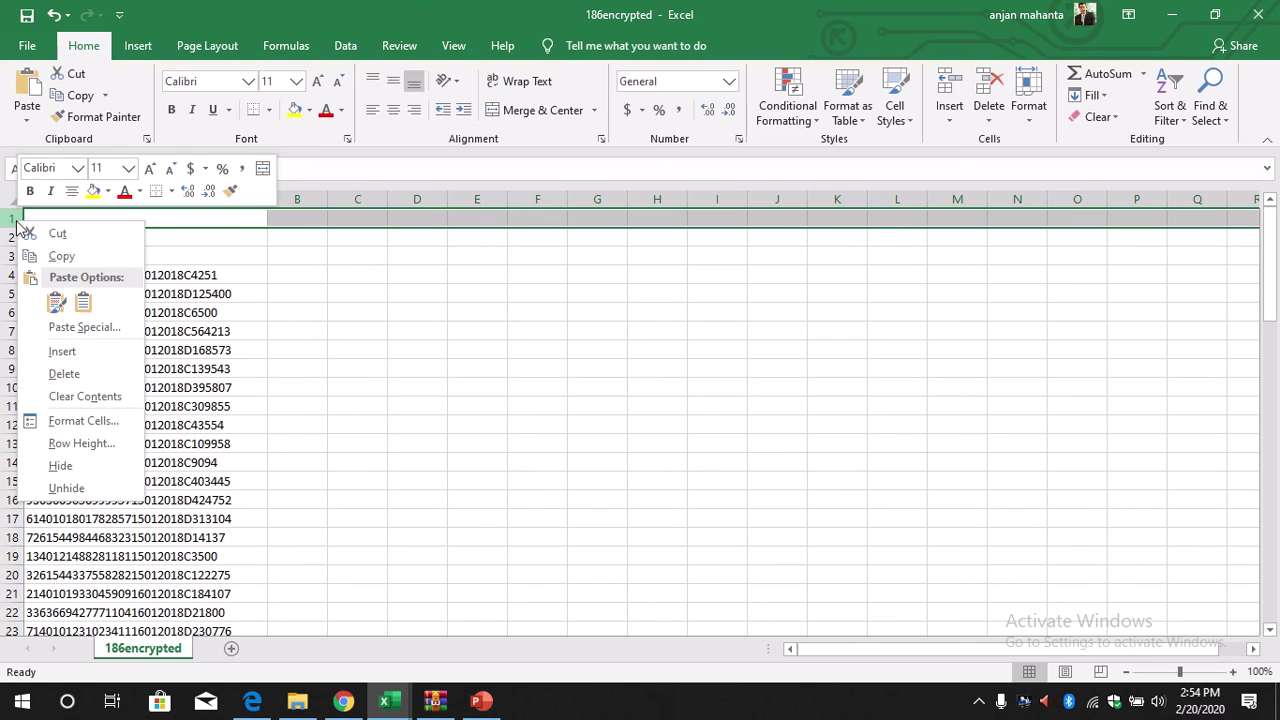
left_click(62, 352)
- Deselect row 1, return to the paper and highlight 186title.csv in task 1
left_click(357, 366)
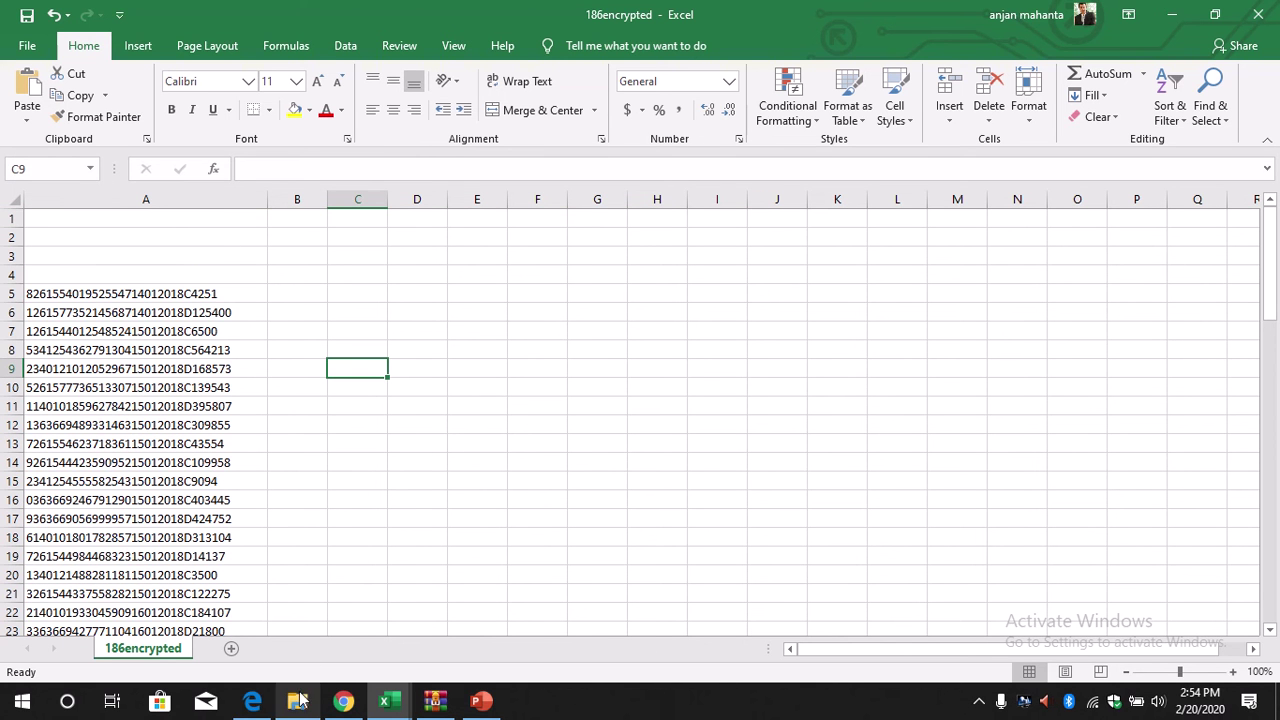
left_click(252, 700)
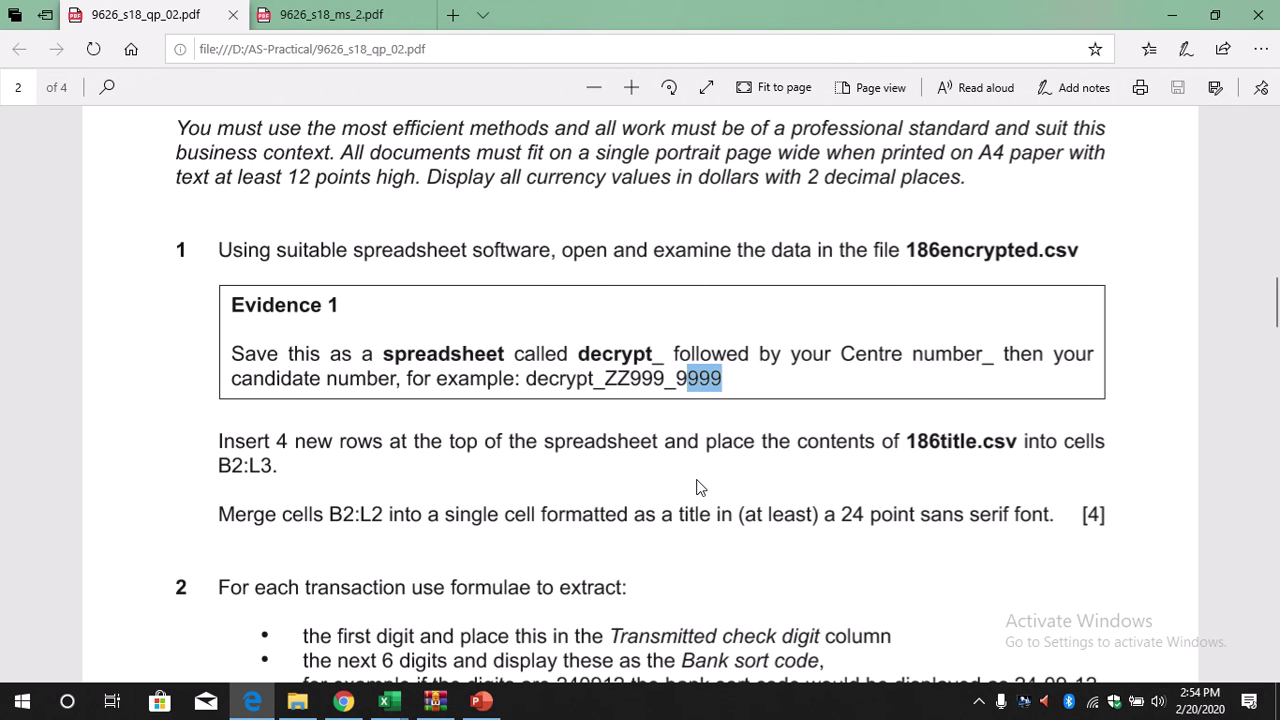
left_click(929, 449)
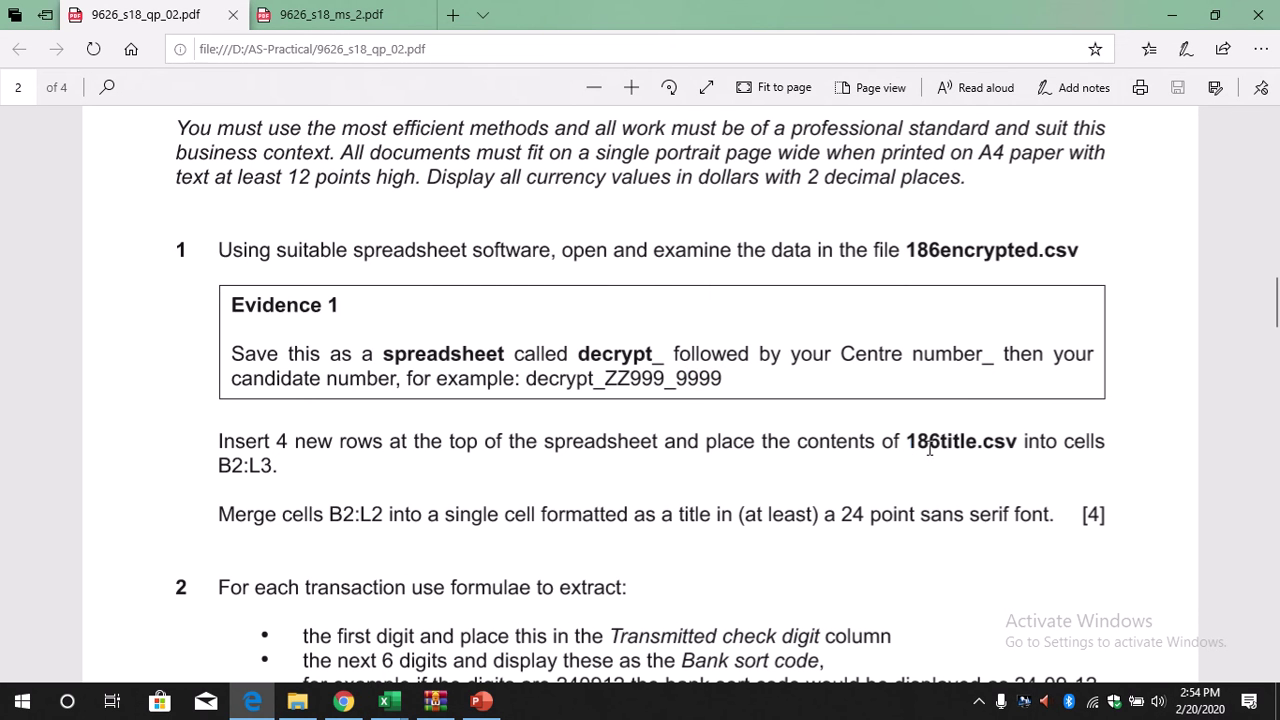
left_click_drag(929, 449, 997, 447)
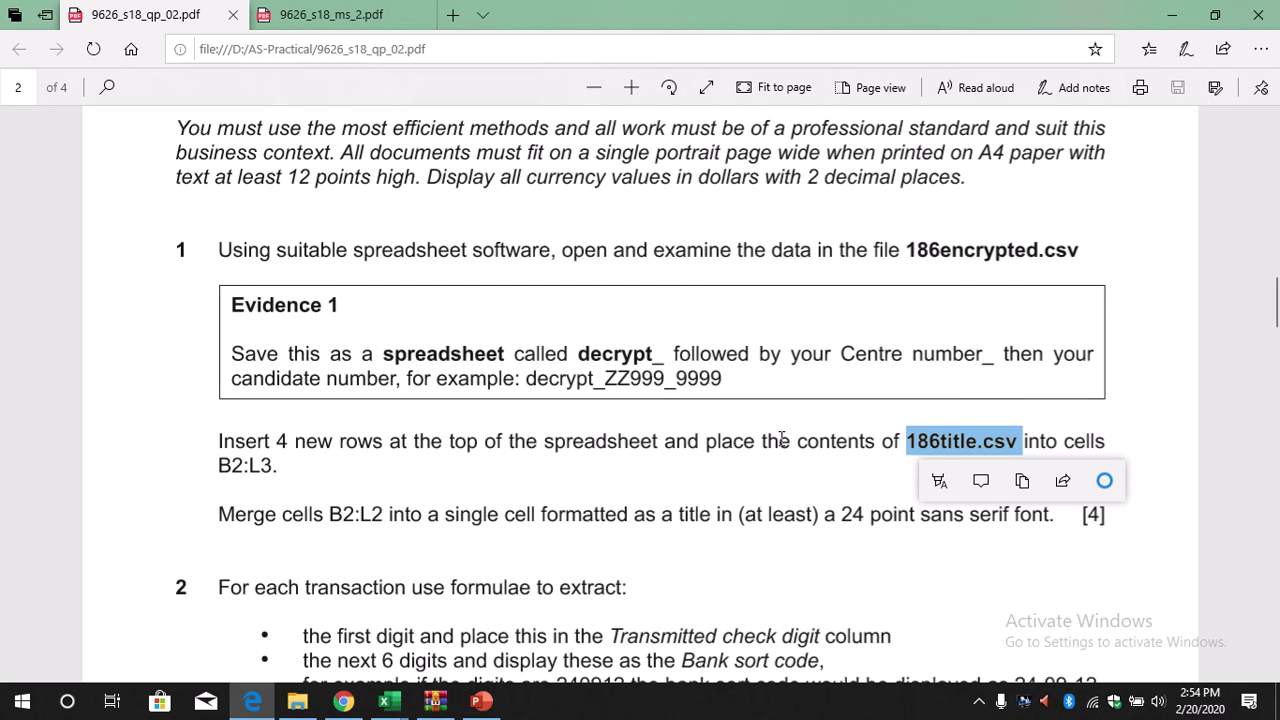
- Open 186title.csv from the WinRAR zip archive in Excel
left_click(440, 703)
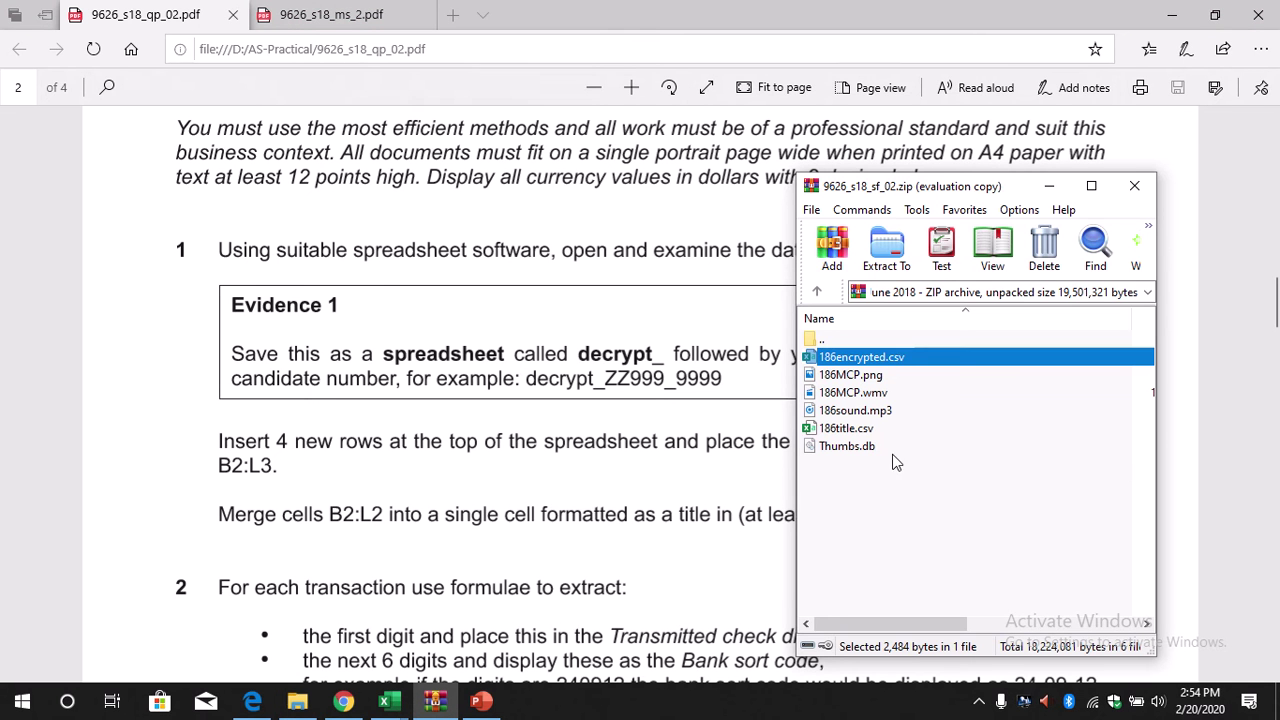
left_click(860, 430)
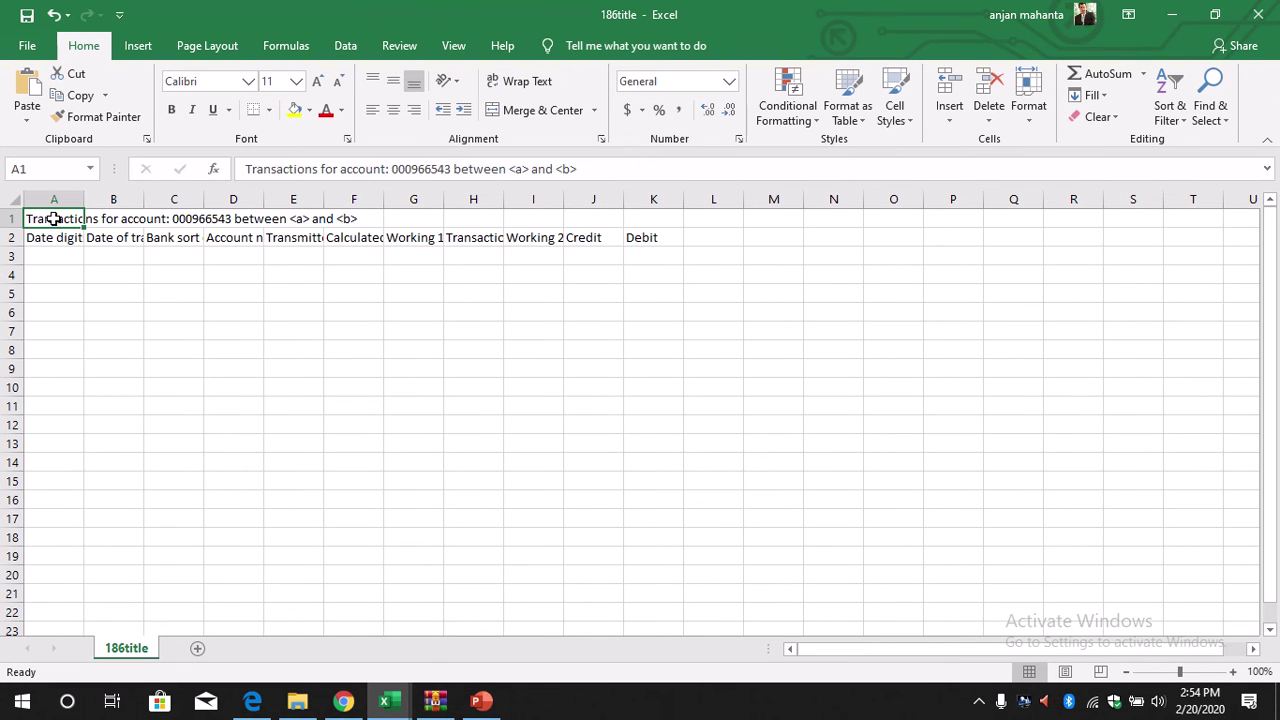
- Copy 186title's title and header rows A1:K2 and return to the exam paper
left_click_drag(48, 219, 628, 239)
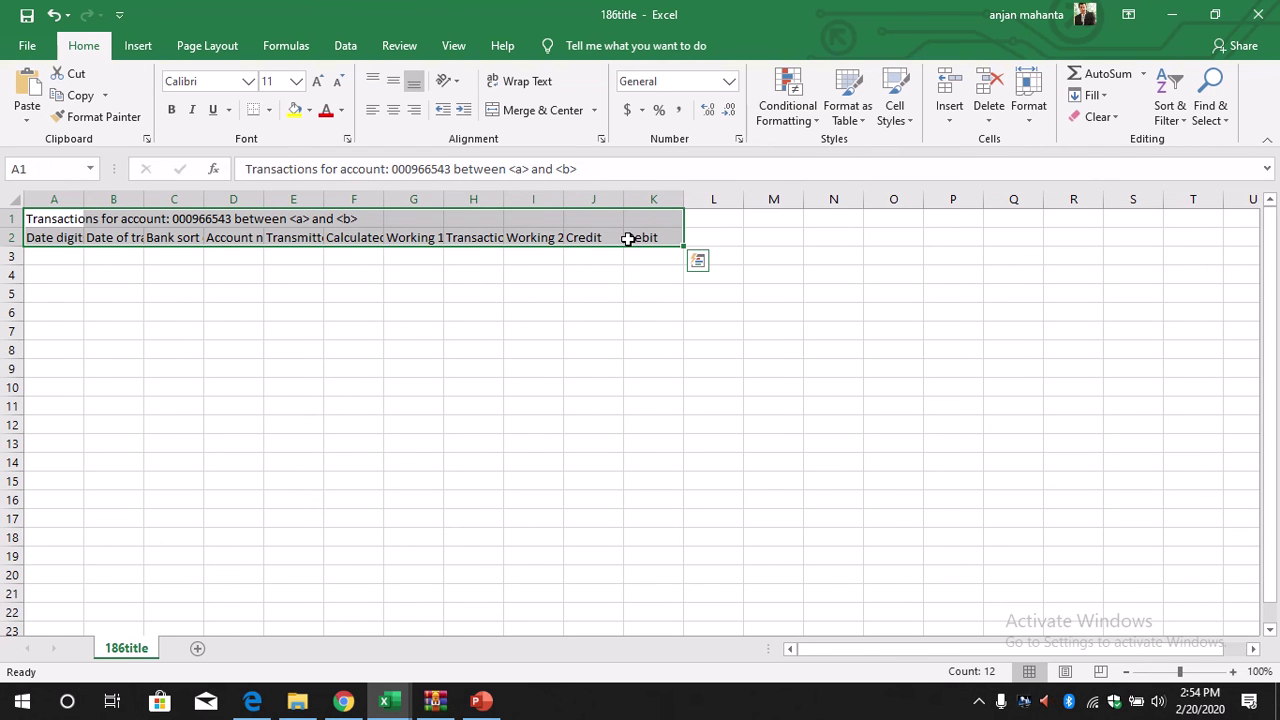
key("ctrl+c")
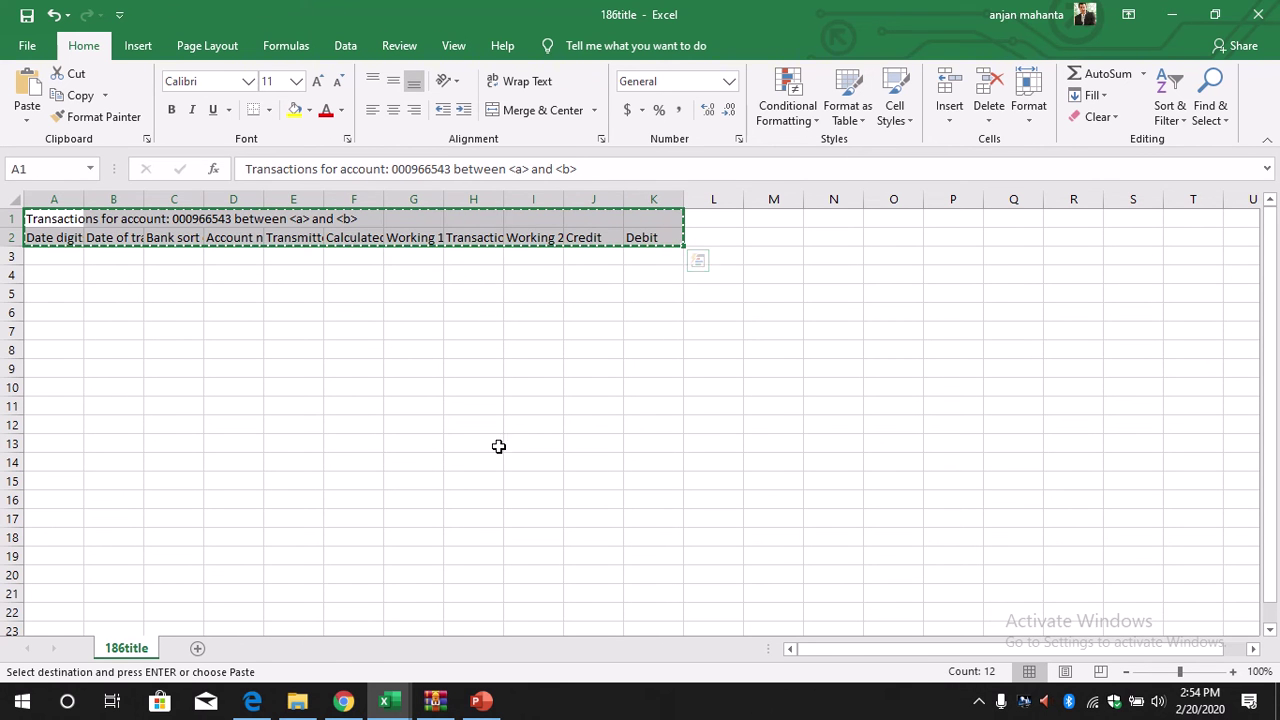
left_click(253, 703)
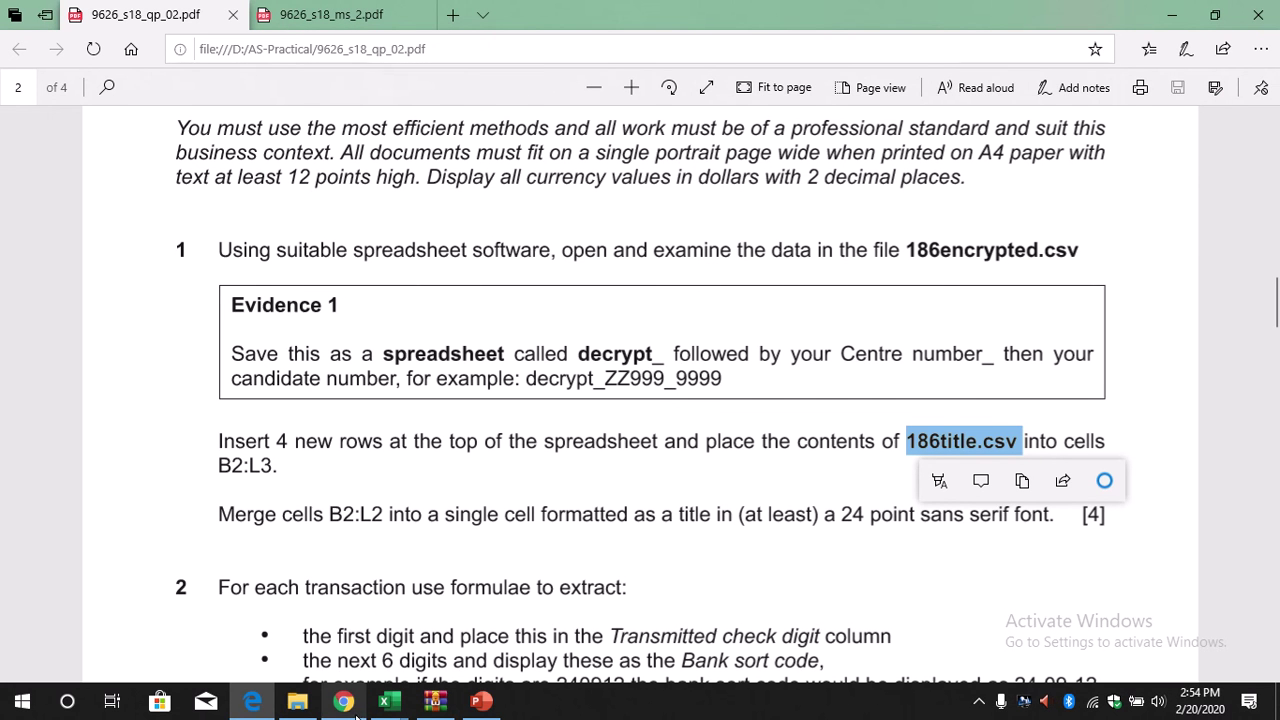
- Paste the copied title rows into cell B2 of the 186encrypted workbook
left_click(384, 703)
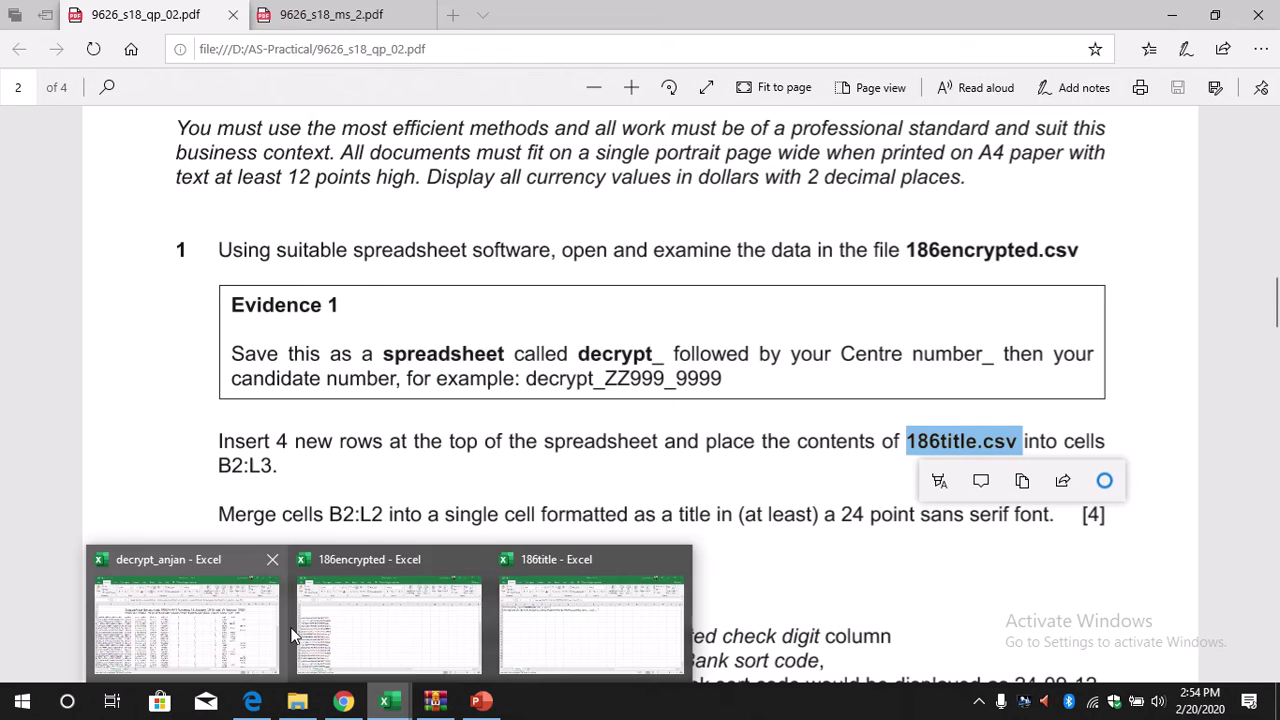
left_click(362, 638)
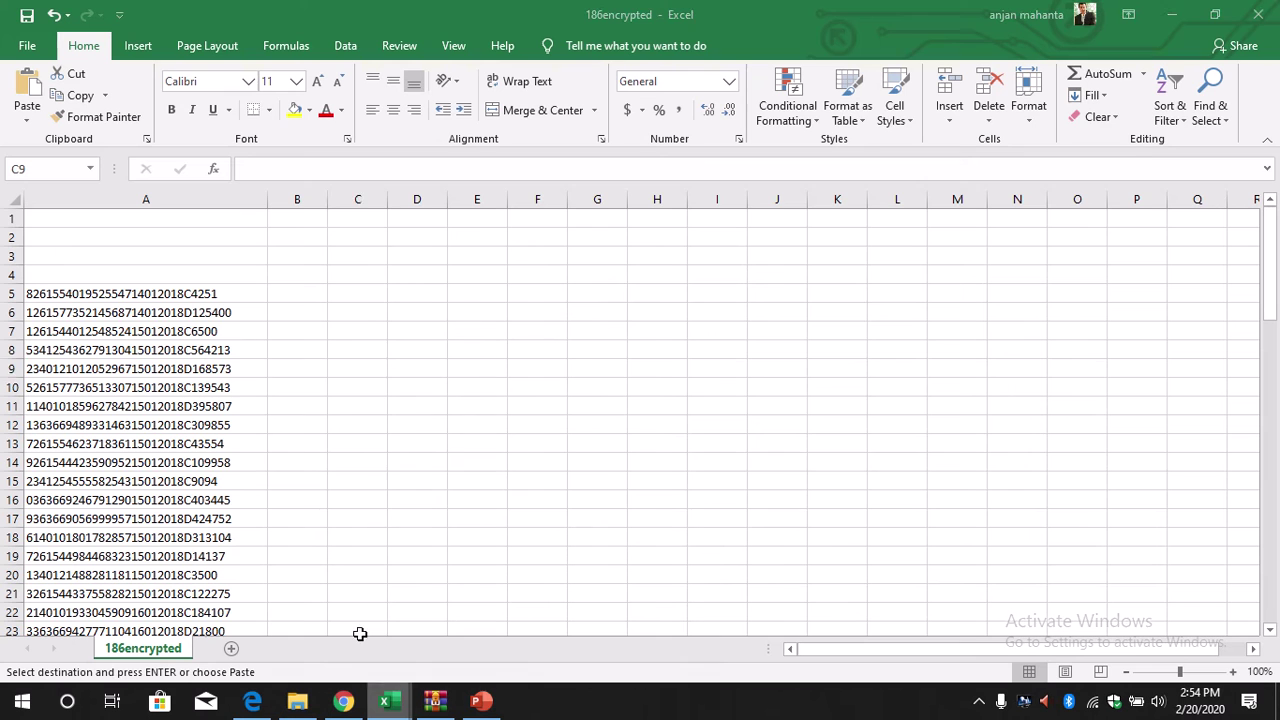
left_click(287, 238)
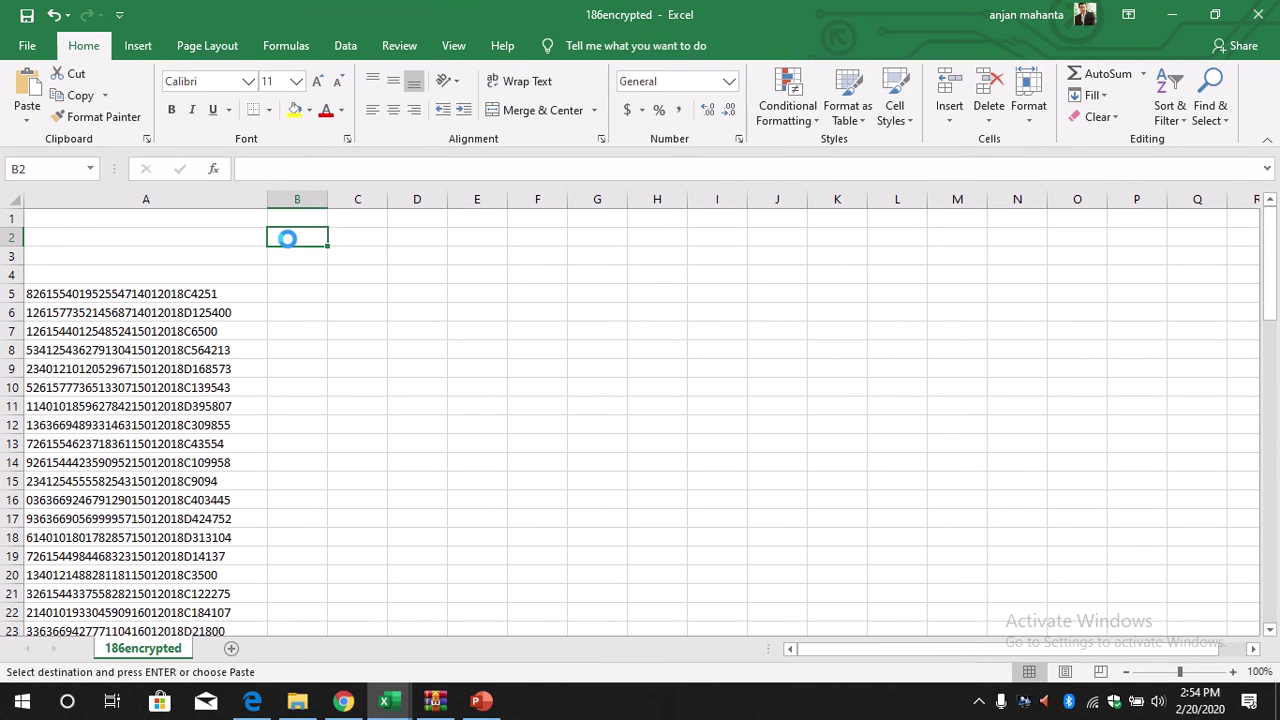
key("ctrl+v")
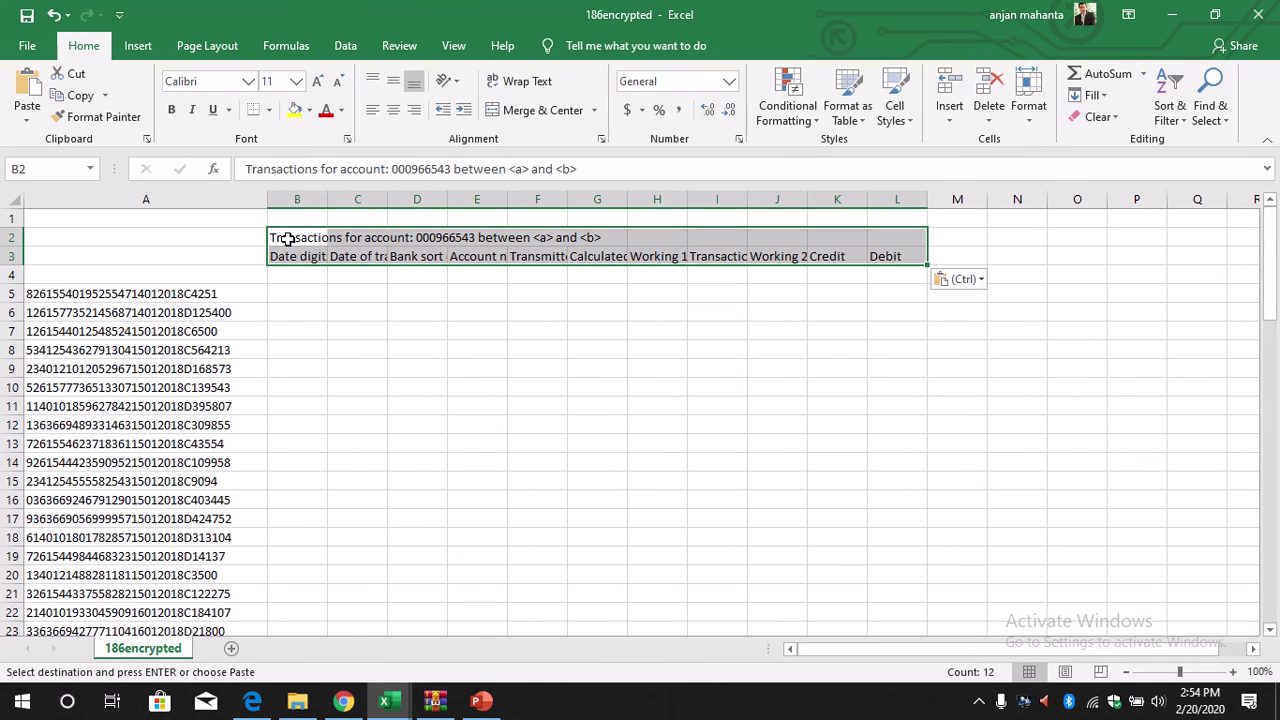
left_click(365, 416)
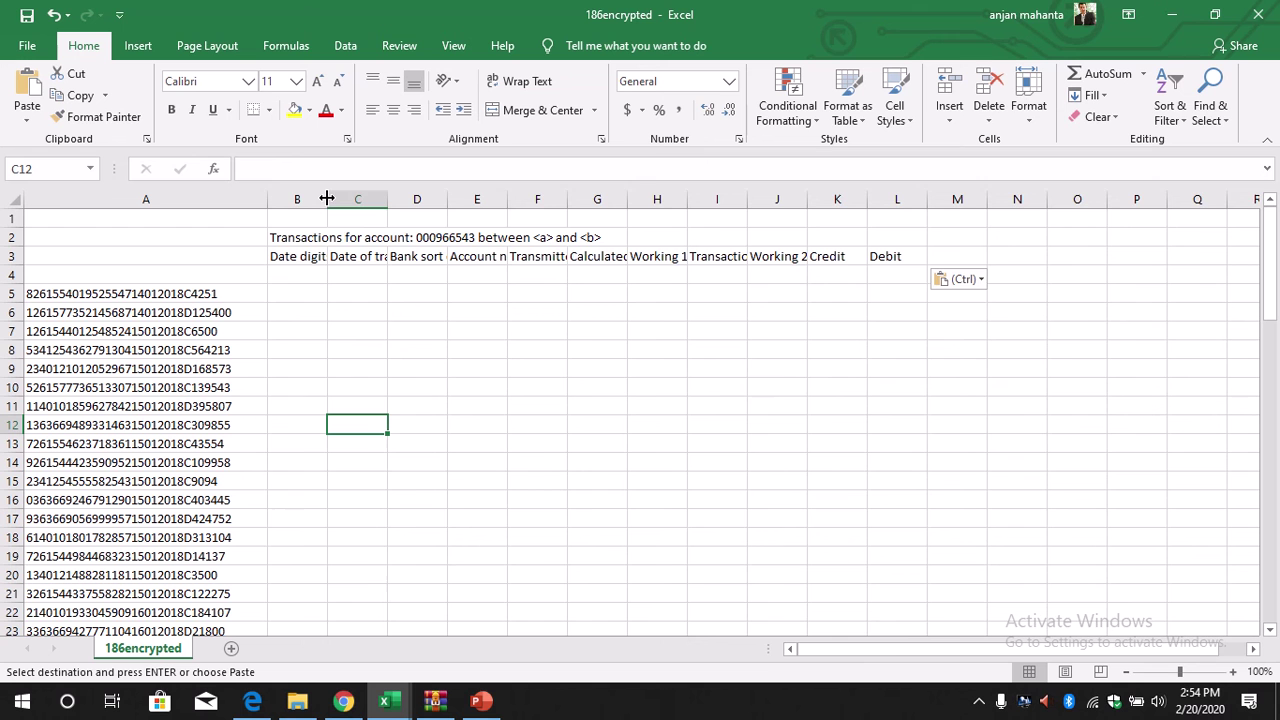
- Widen columns B and C and raise the whole sheet's font to 12 pt
left_click_drag(327, 199, 428, 201)
left_click(210, 293)
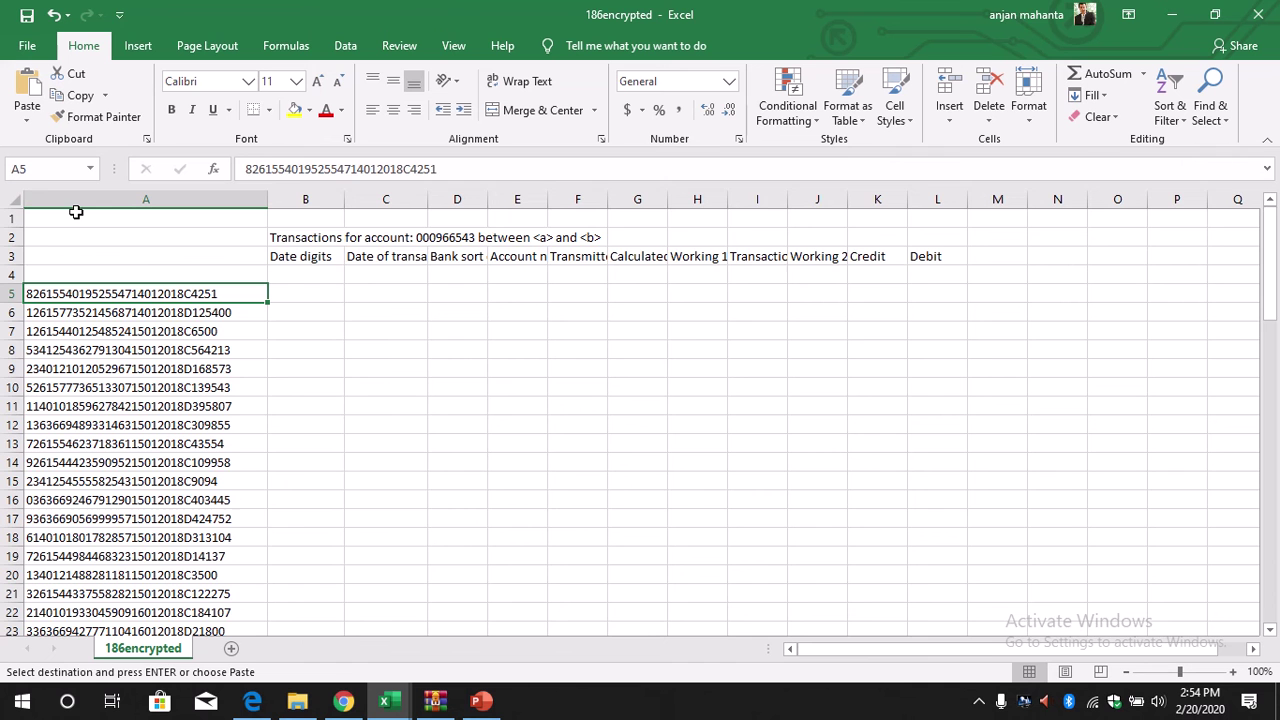
left_click(17, 201)
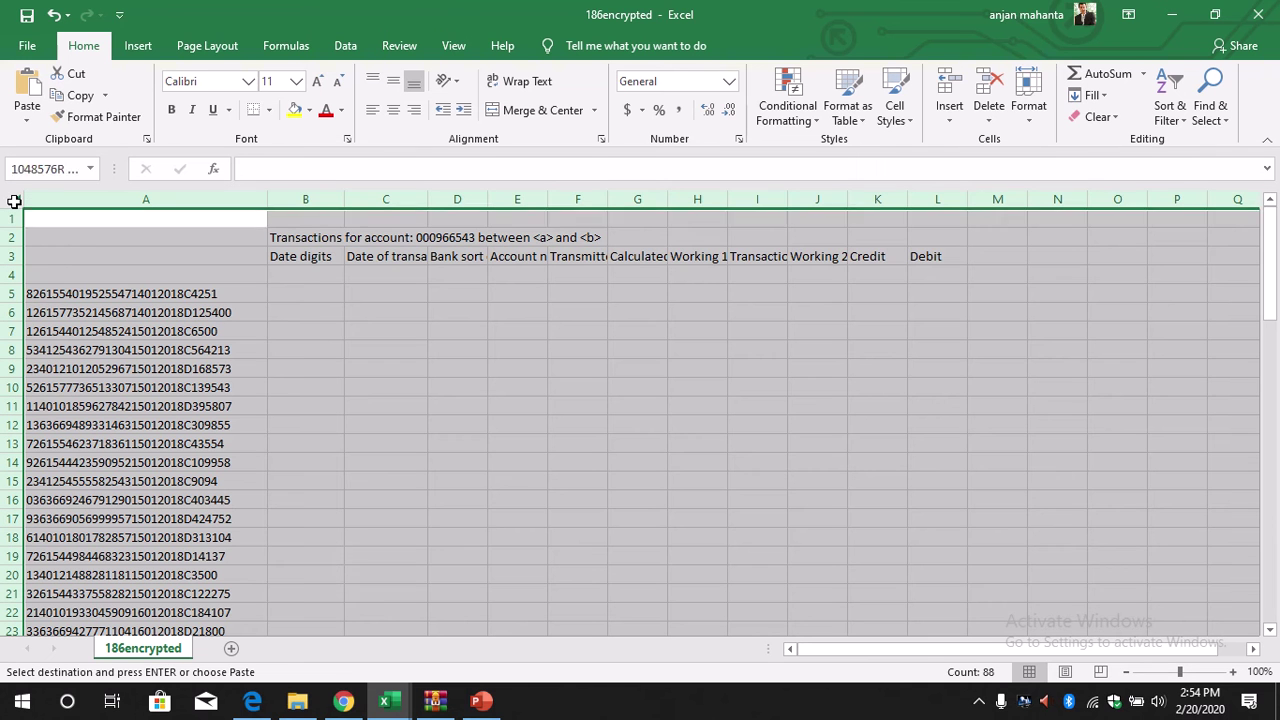
left_click(317, 81)
left_click(354, 478)
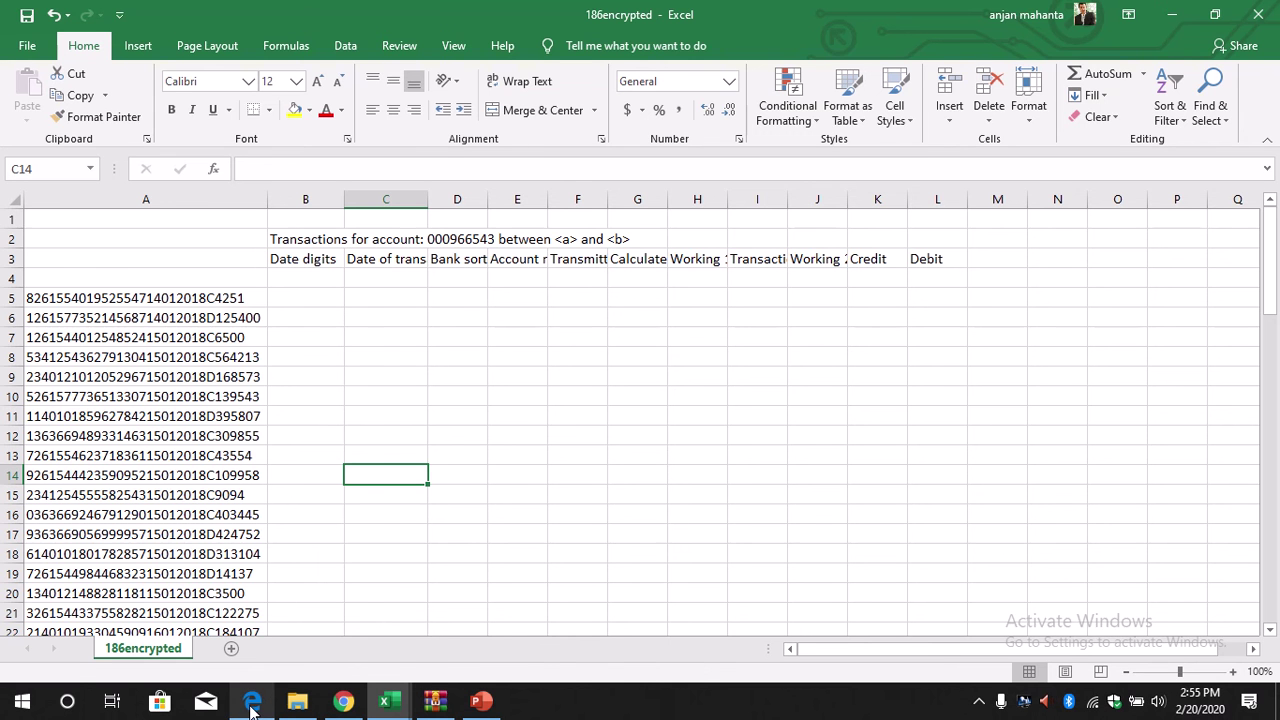
left_click(255, 610)
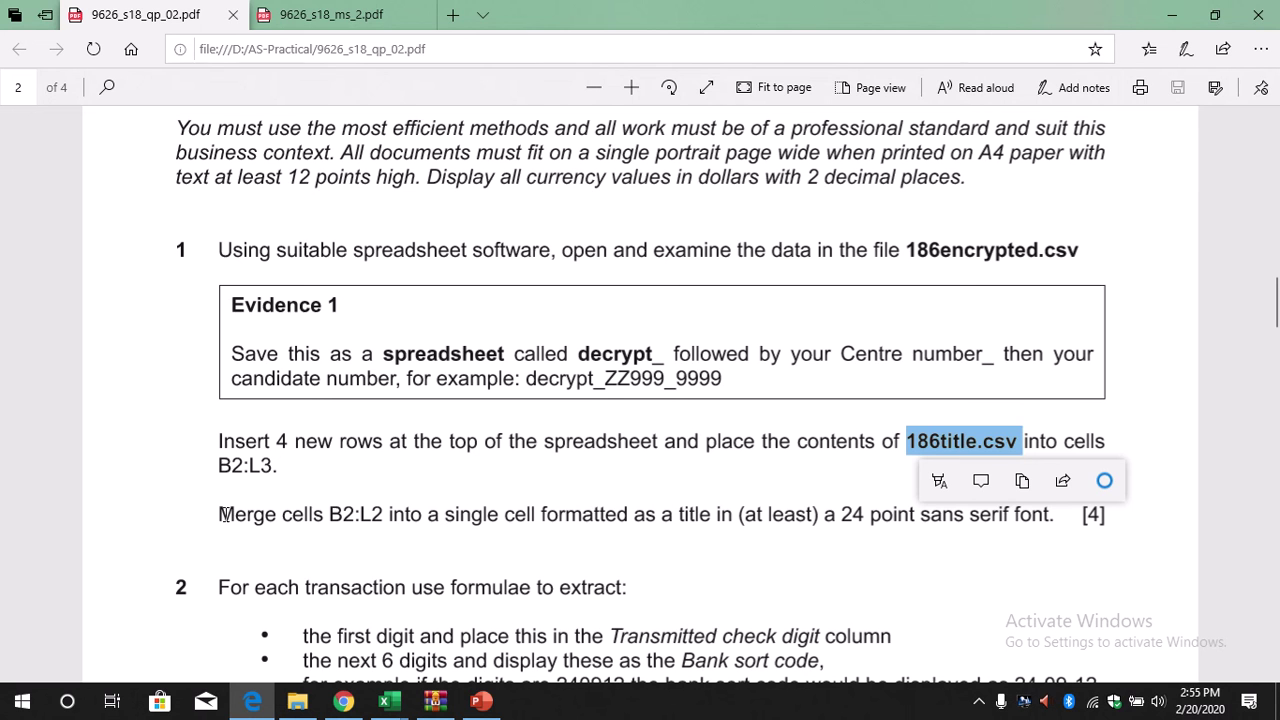
- Highlight the 'Merge cells' instruction in the paper, then bring up the Excel workbooks
left_click_drag(226, 514, 341, 514)
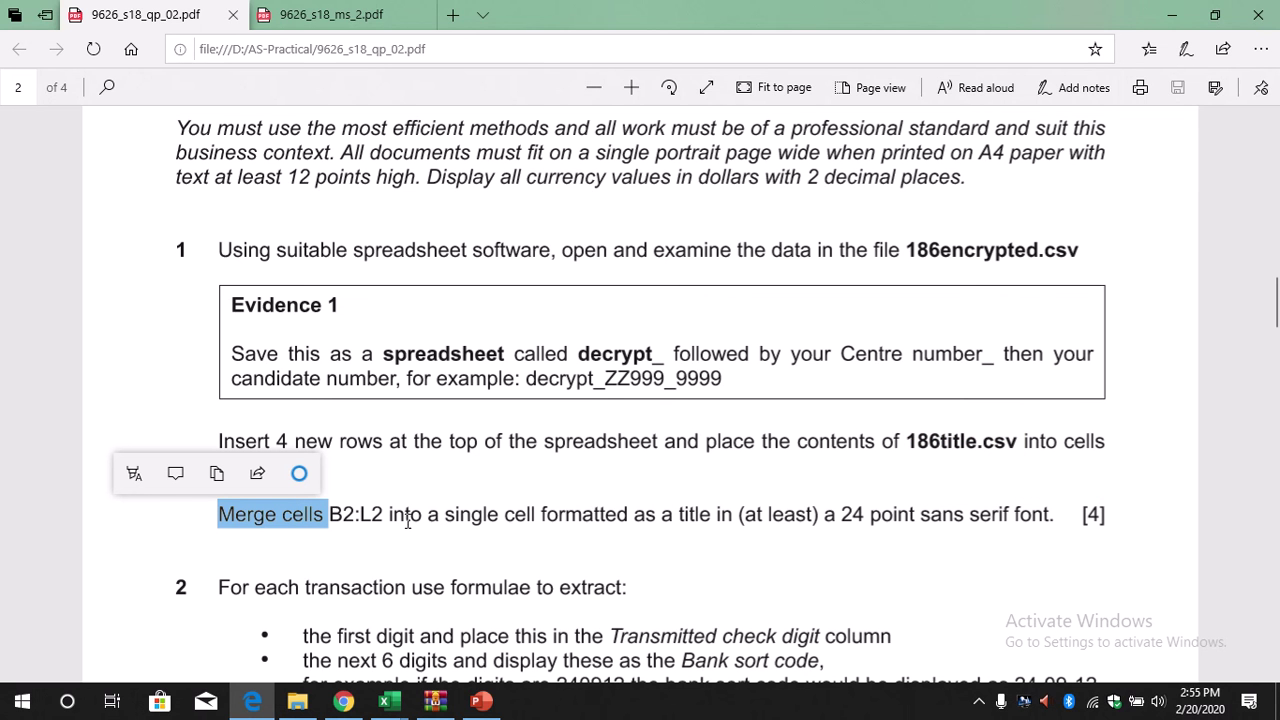
left_click(845, 514)
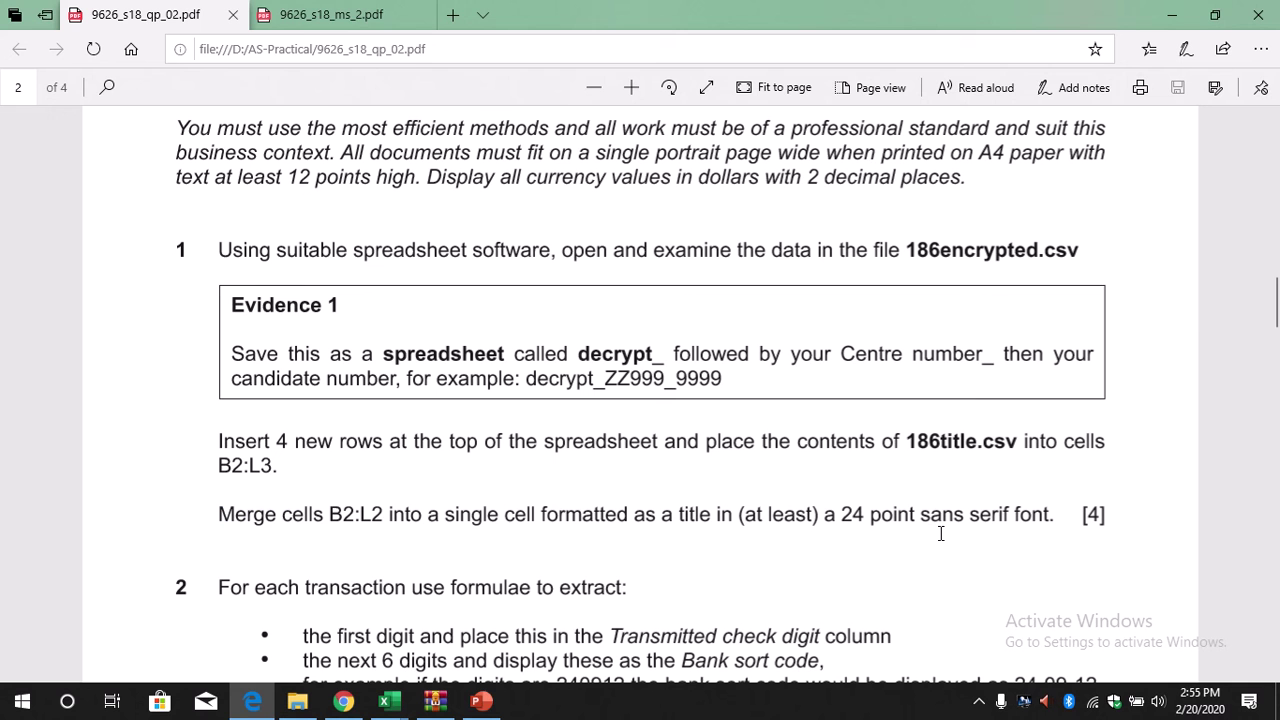
left_click(389, 701)
- In the 186encrypted workbook, merge and centre the title across B2:L2
left_click(442, 648)
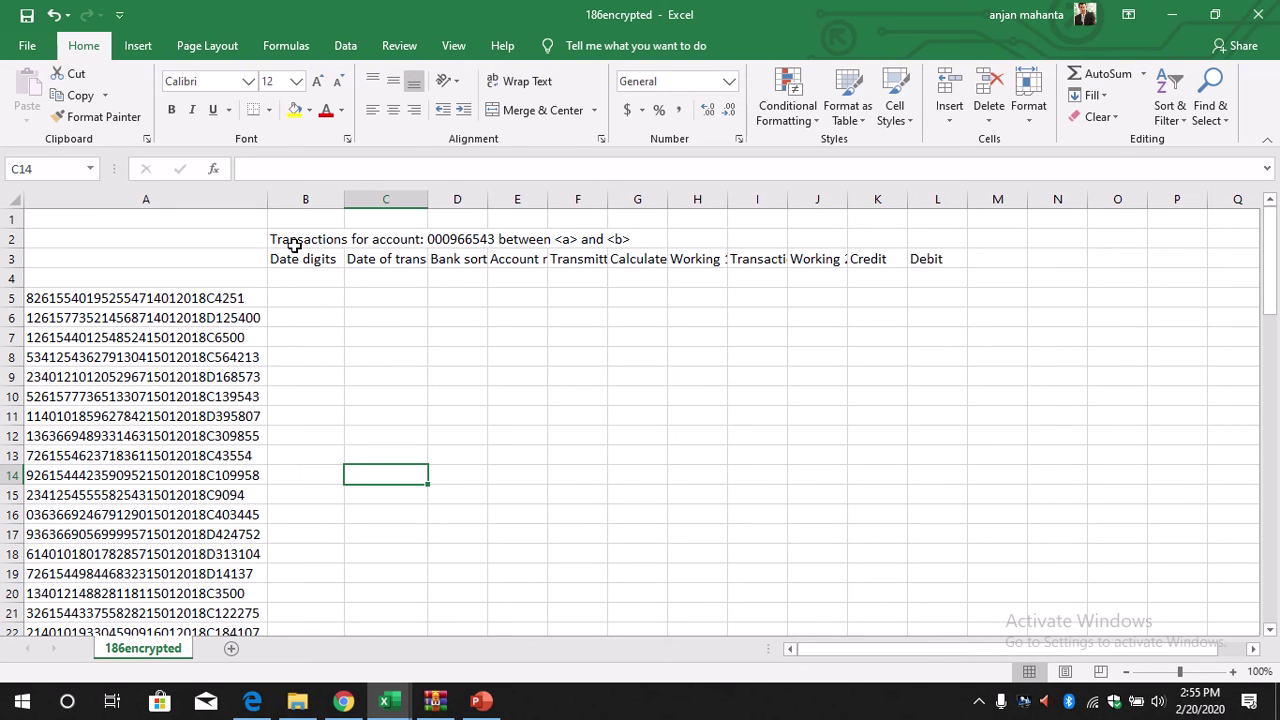
left_click_drag(294, 245, 943, 240)
left_click(555, 109)
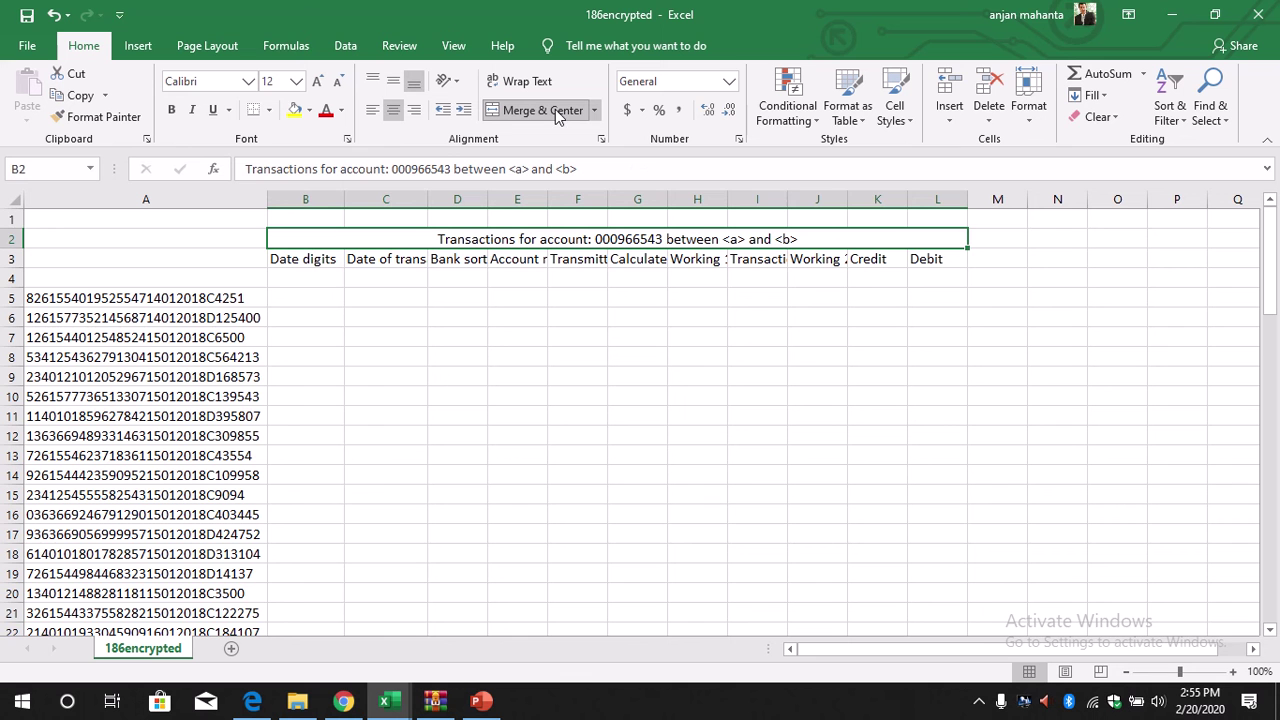
- Set the merged title to 24 pt Times New Roman
left_click(296, 81)
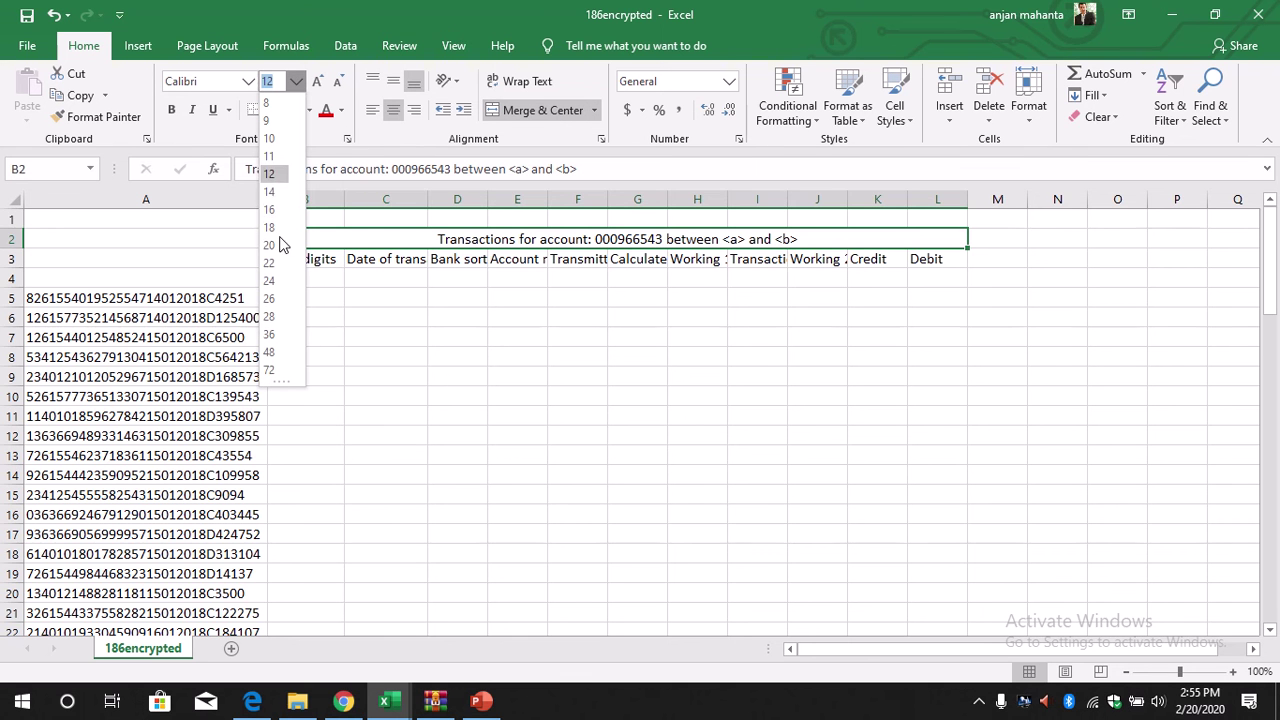
left_click(270, 281)
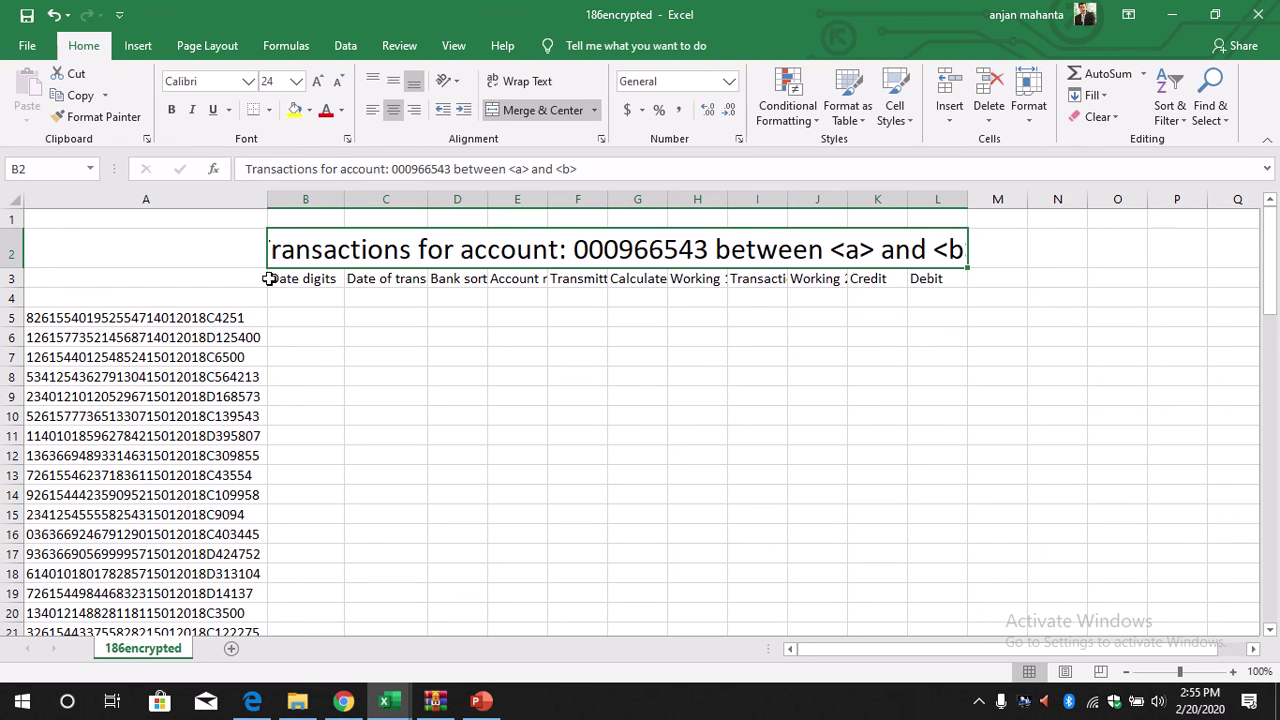
left_click(296, 81)
left_click(248, 81)
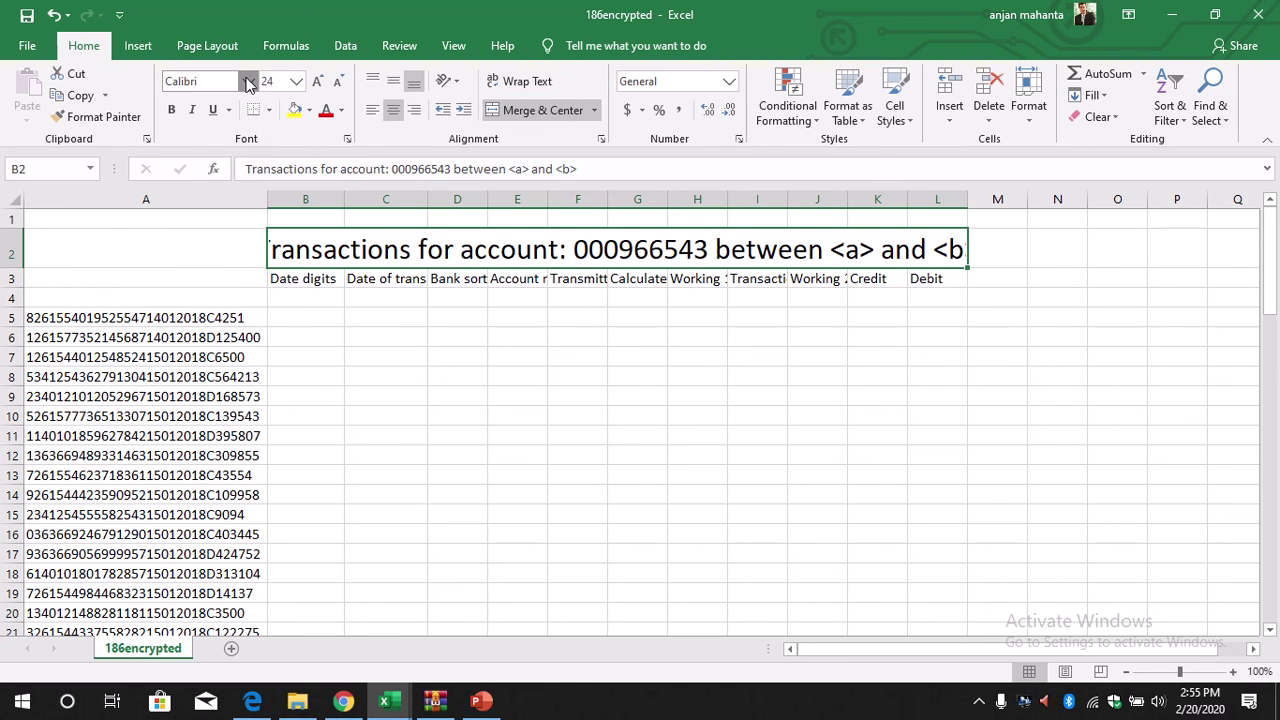
left_click(248, 81)
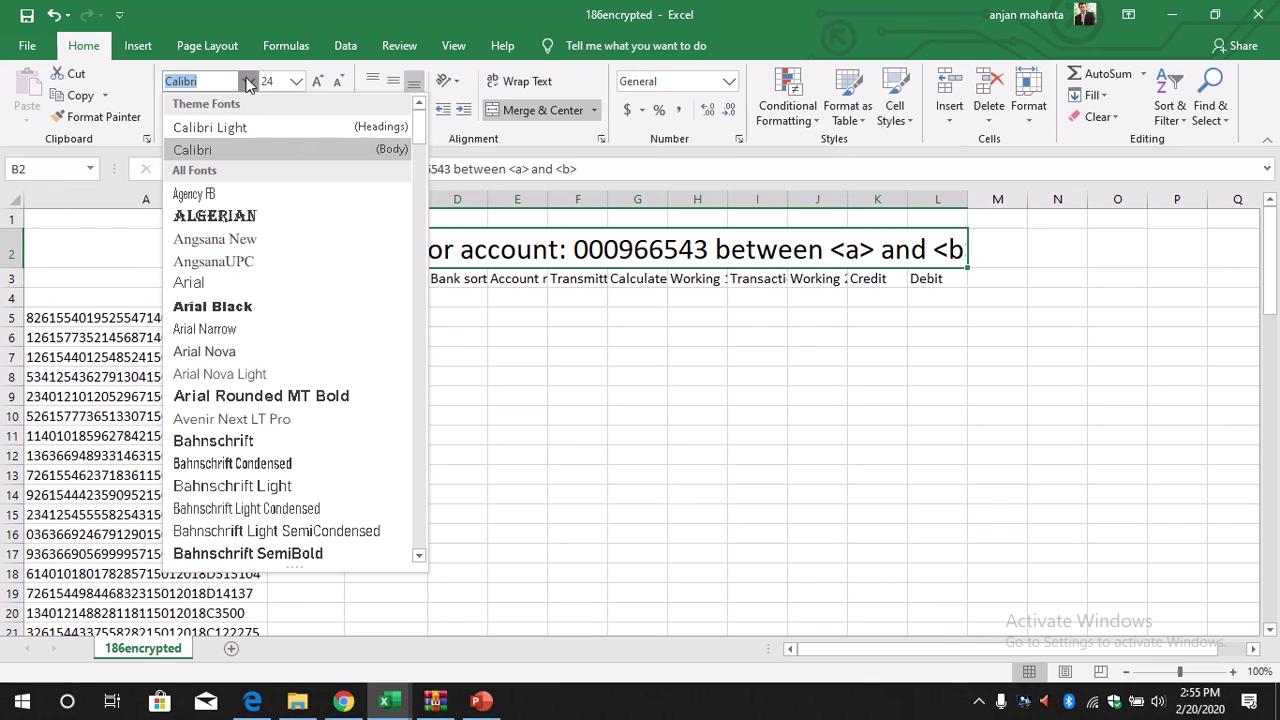
type("times")
key("Return")
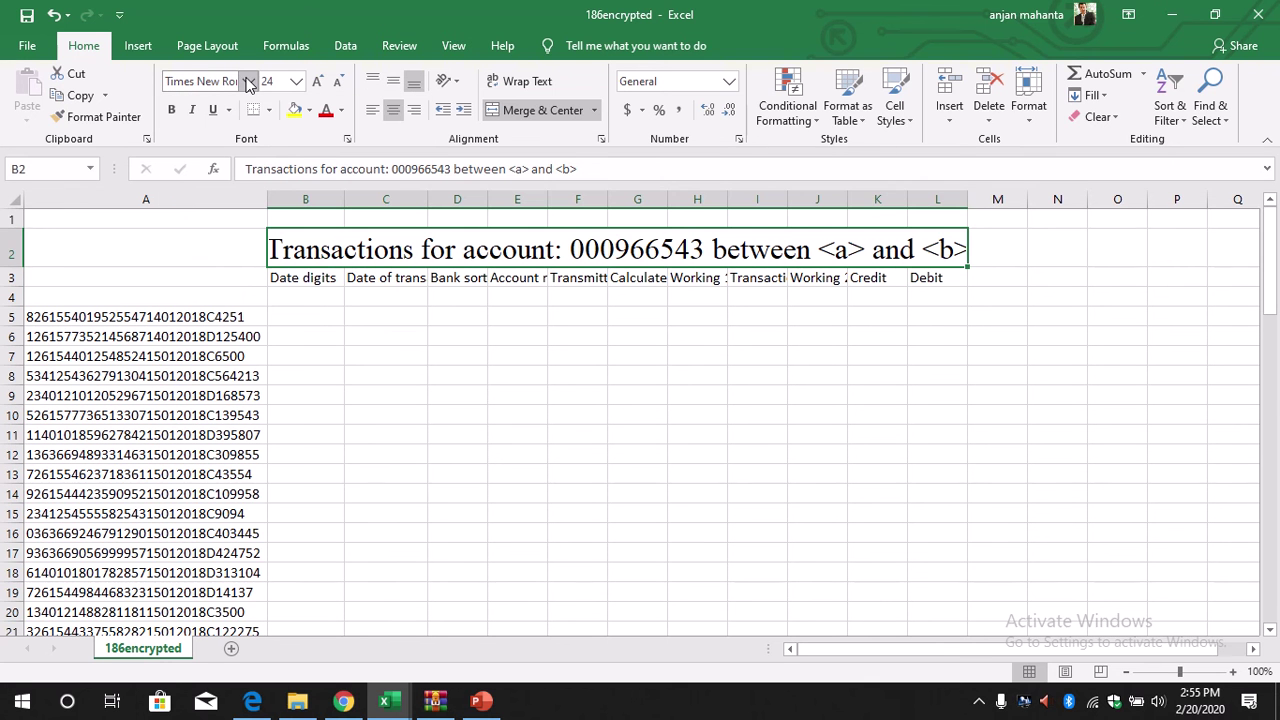
left_click(402, 355)
- Widen columns B, C and I so 'Date of transaction' and 'Transaction' headings show fully
left_click_drag(344, 199, 349, 199)
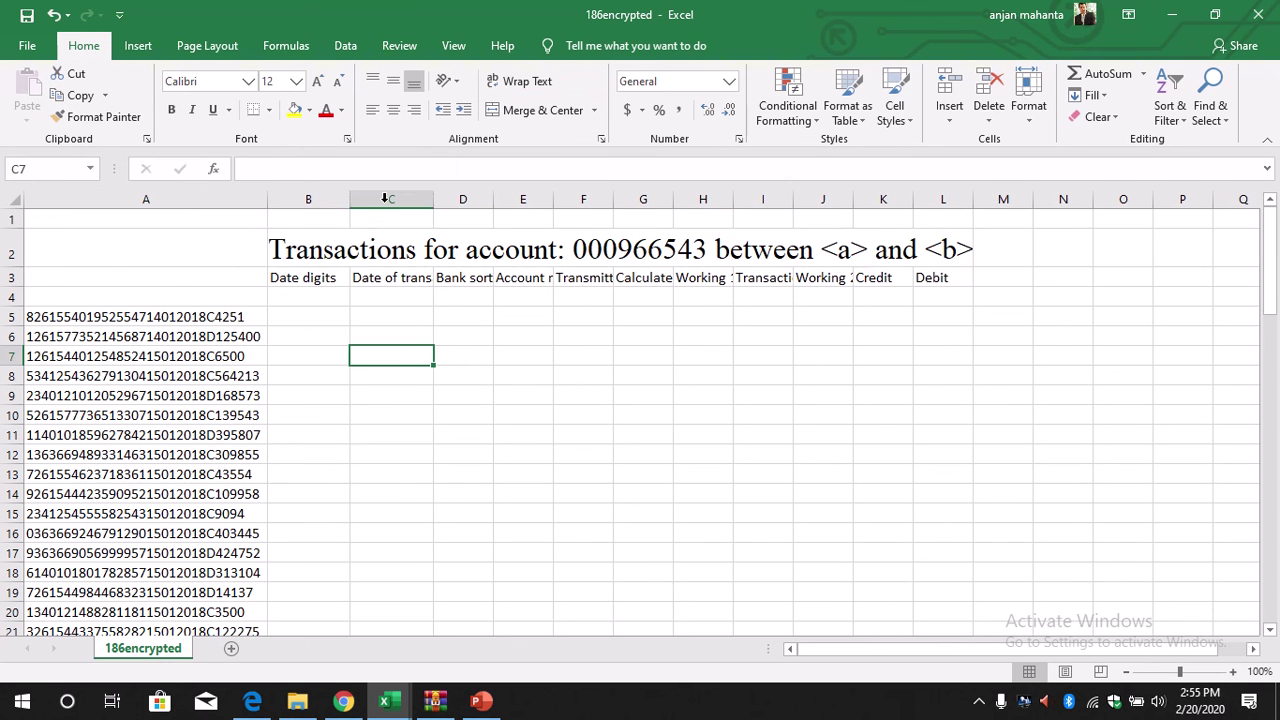
left_click_drag(439, 200, 1121, 206)
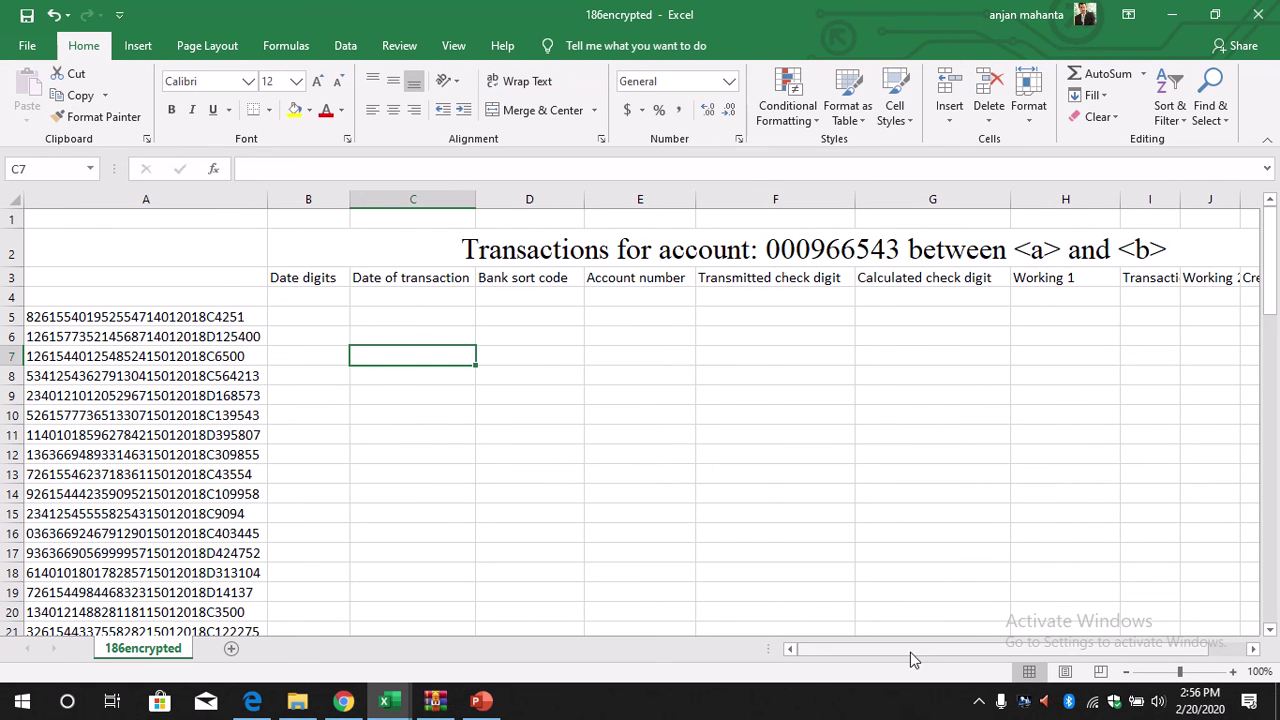
left_click_drag(910, 652, 985, 645)
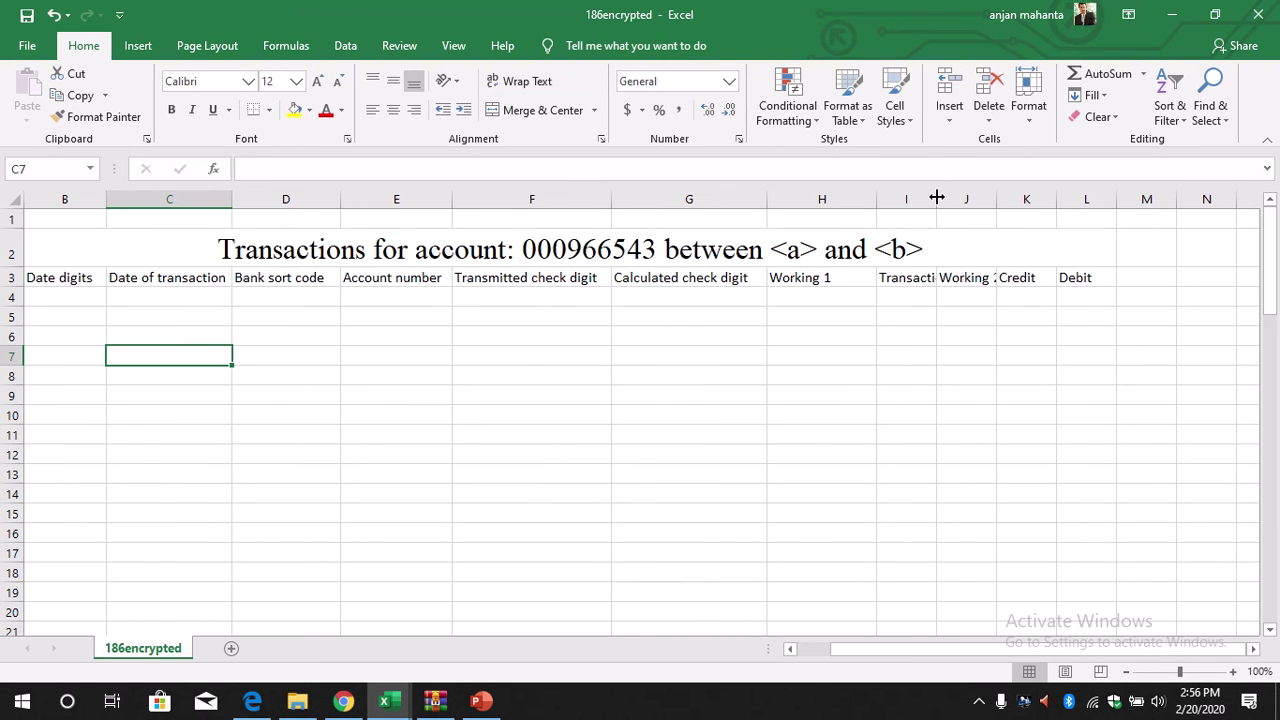
left_click_drag(937, 198, 1079, 197)
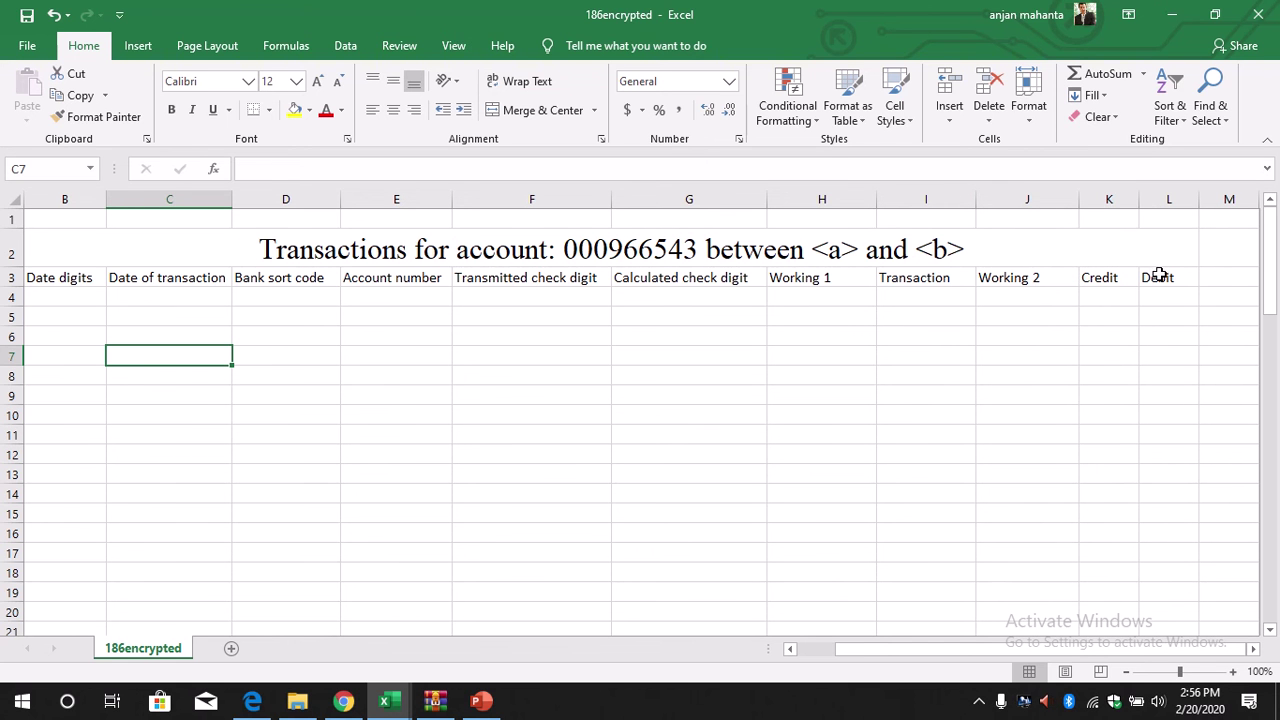
- Make the row 3 headings in B3:L3 bold
left_click_drag(1180, 280, 290, 278)
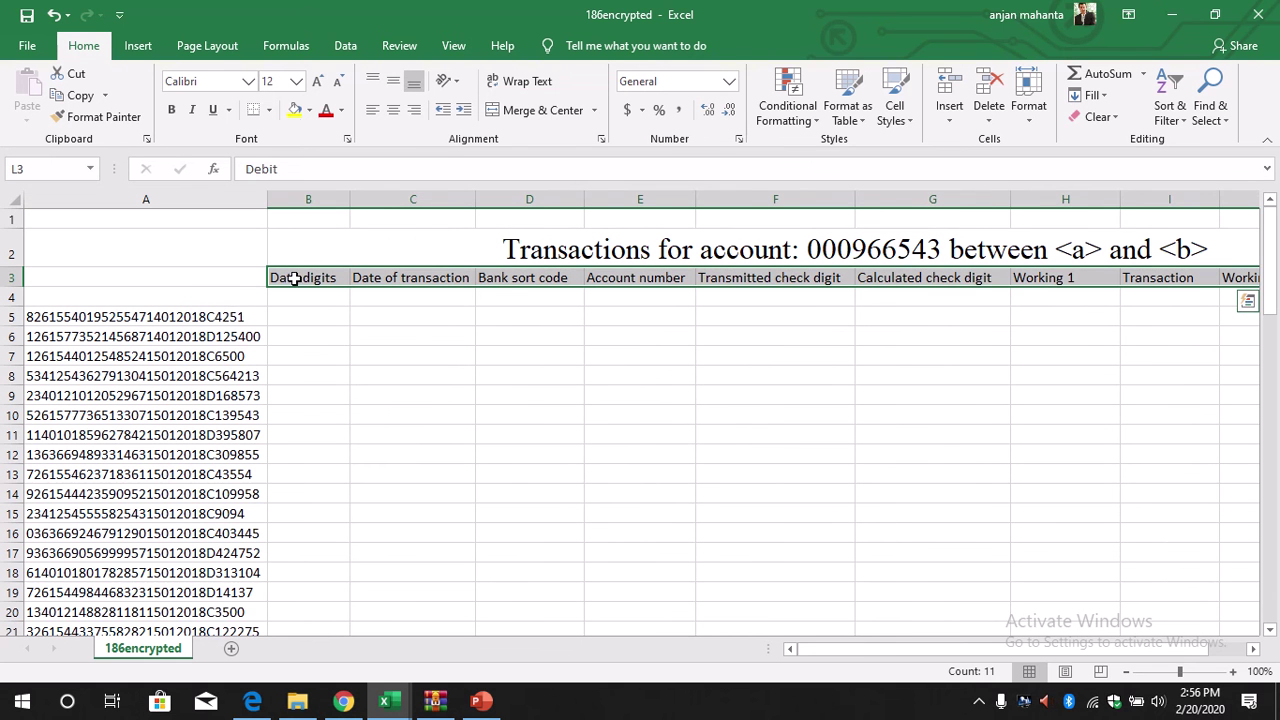
left_click(172, 113)
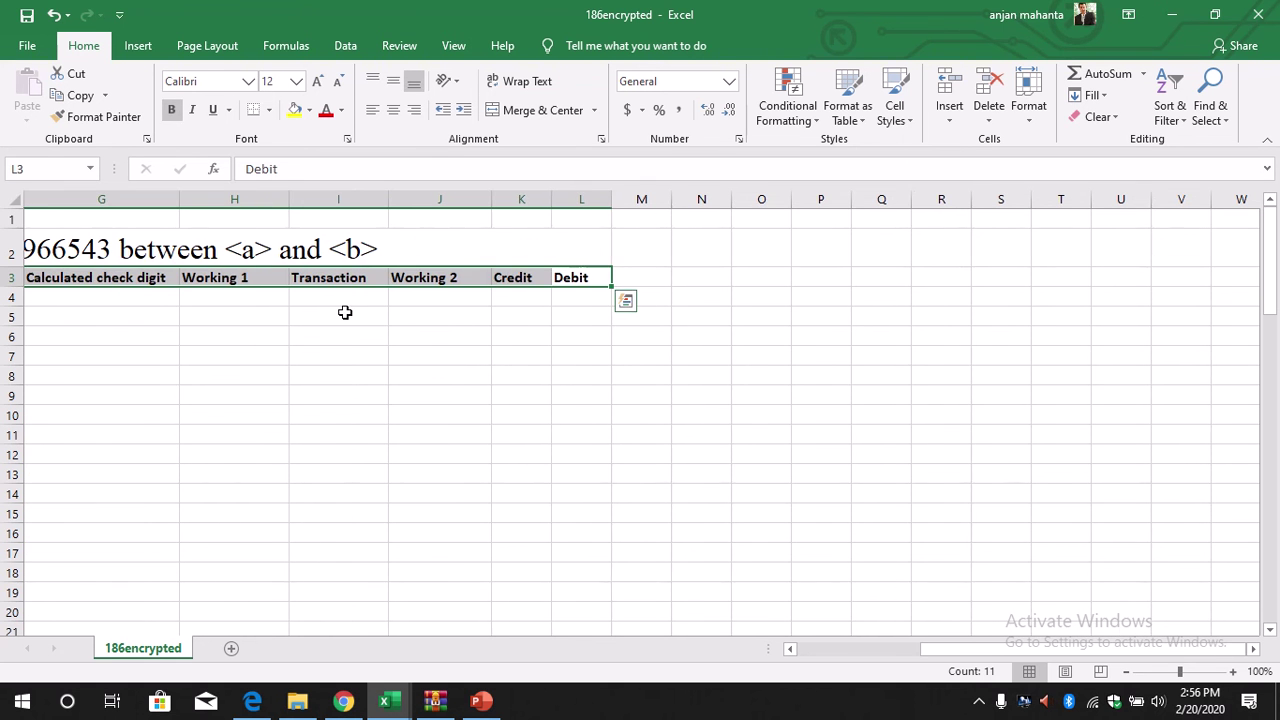
left_click(461, 468)
left_click_drag(955, 648, 803, 648)
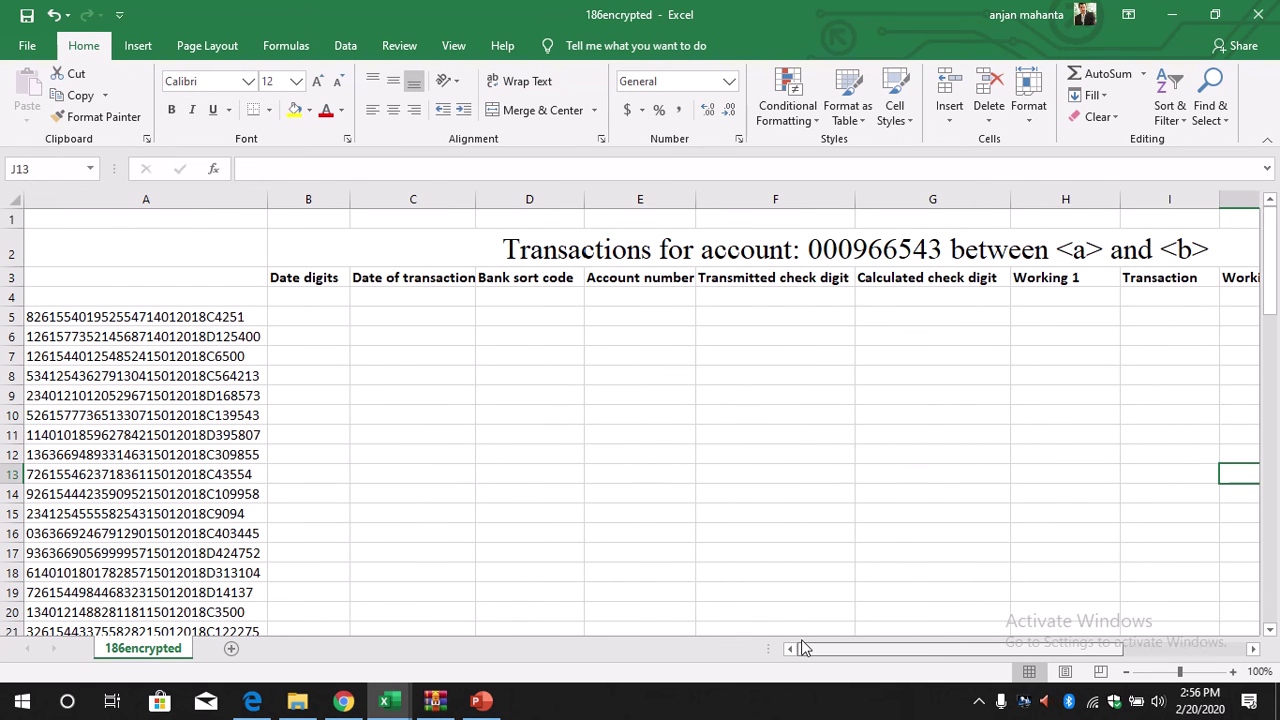
- Bring the 9626_s18_qp_02.pdf exam paper back to the front in Edge
left_click(253, 705)
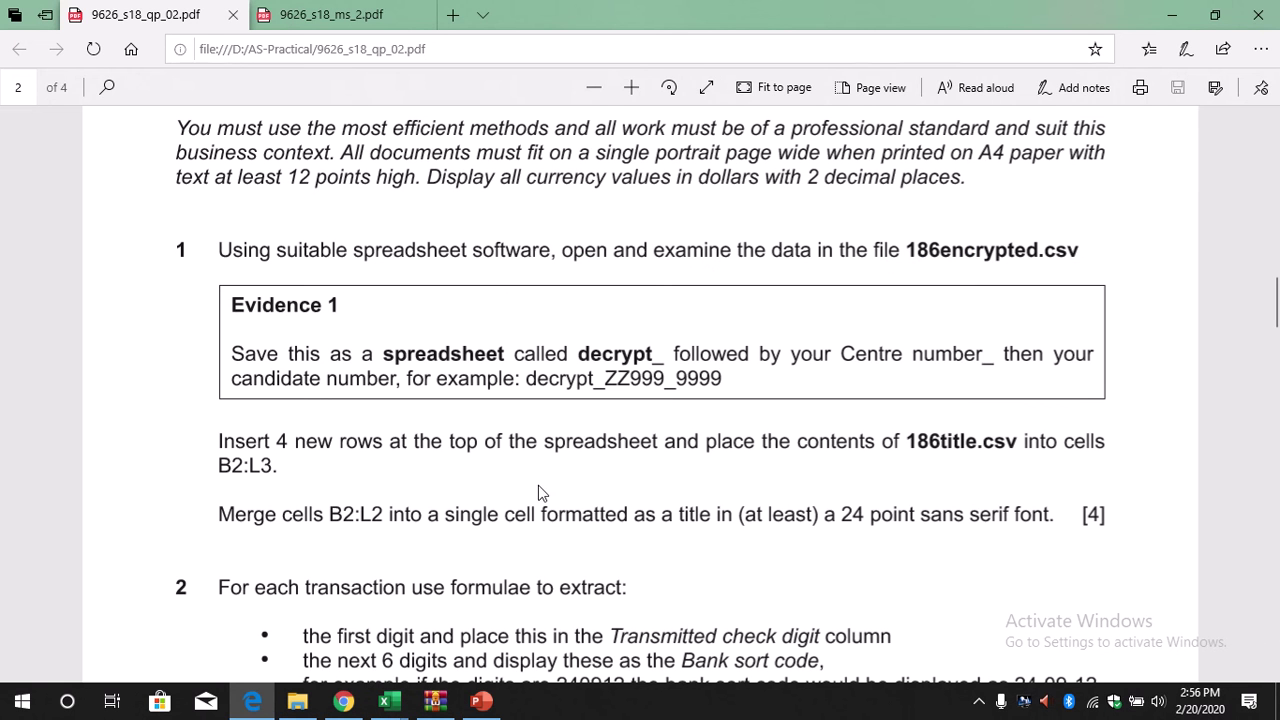